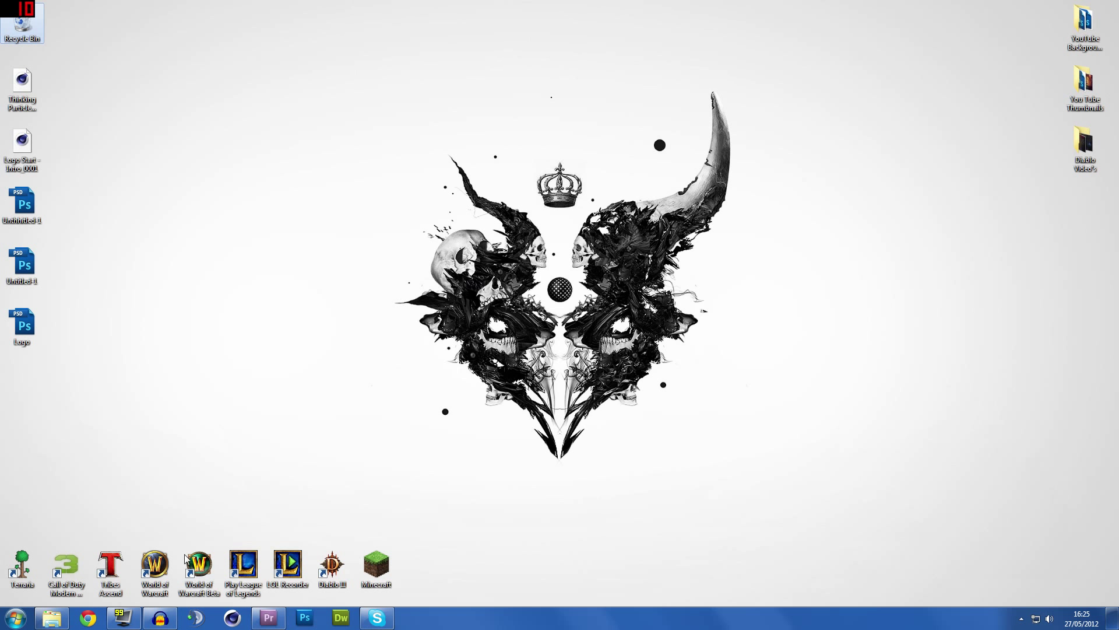
Bring up the FRAPS Movies capture settings and launch Audacity with an empty project beside them
click(123, 617)
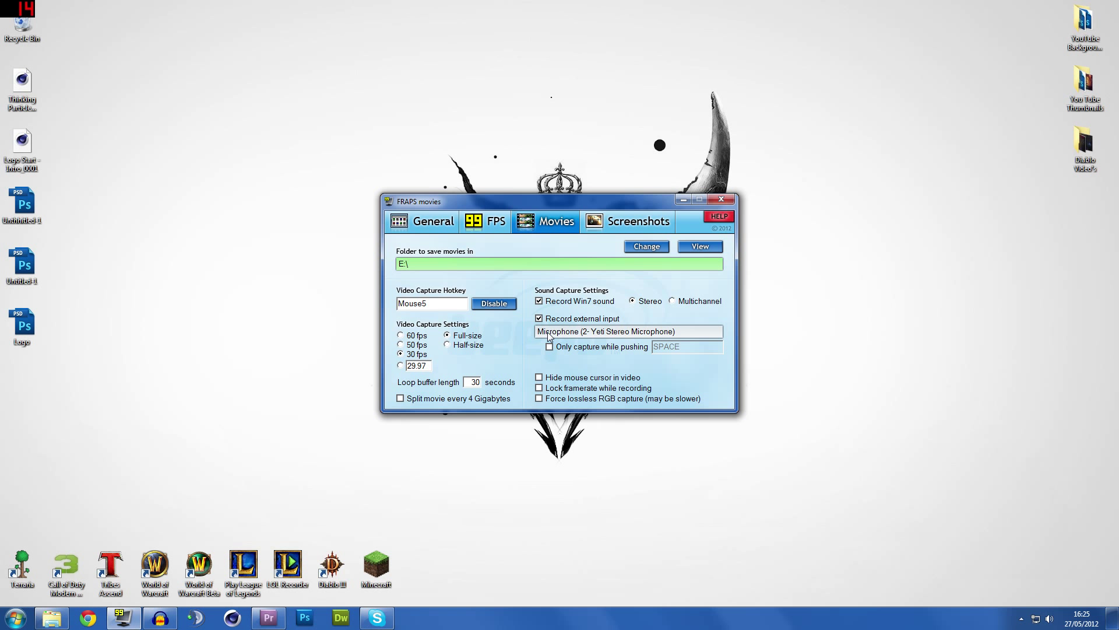
click(160, 617)
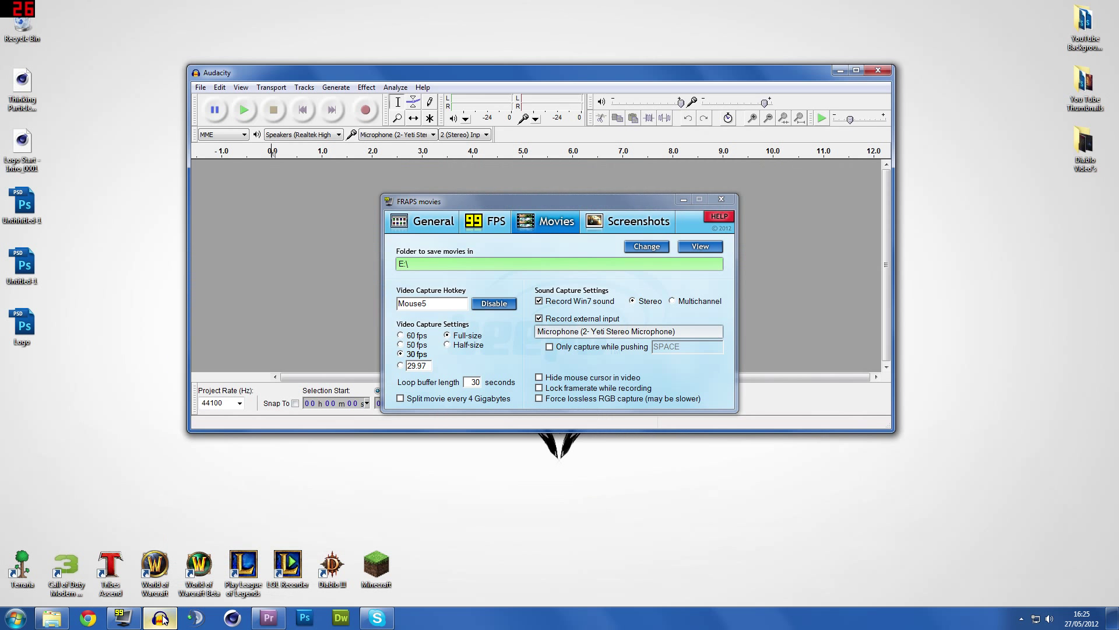
drag(511, 202, 539, 195)
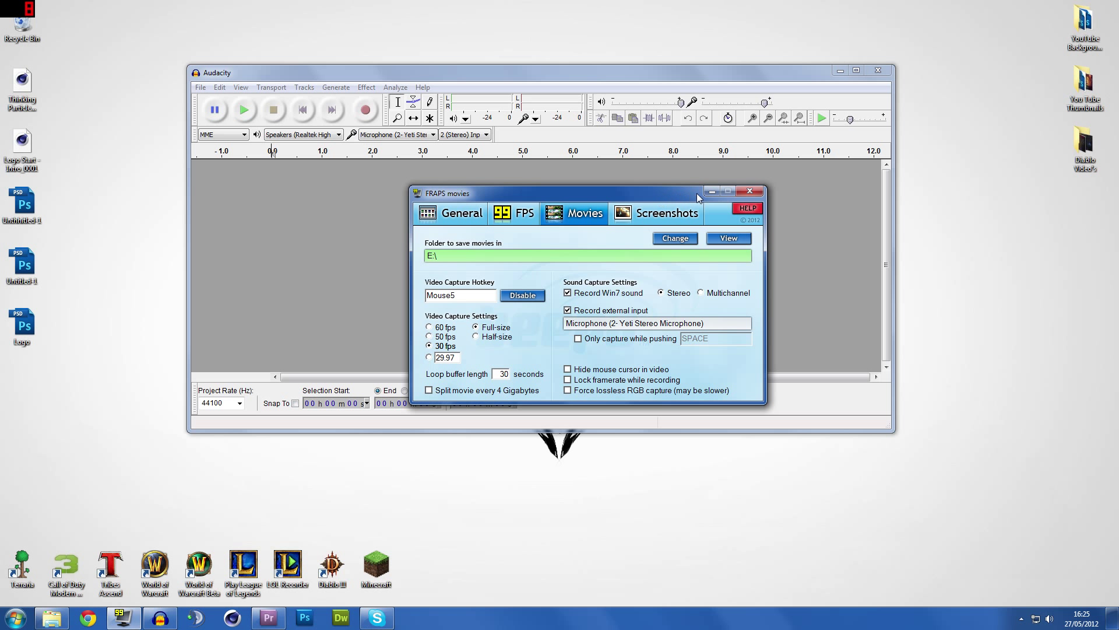
Close FRAPS, select the Diablo III AVI in New Volume (E:), then return to Audacity
click(750, 191)
click(54, 618)
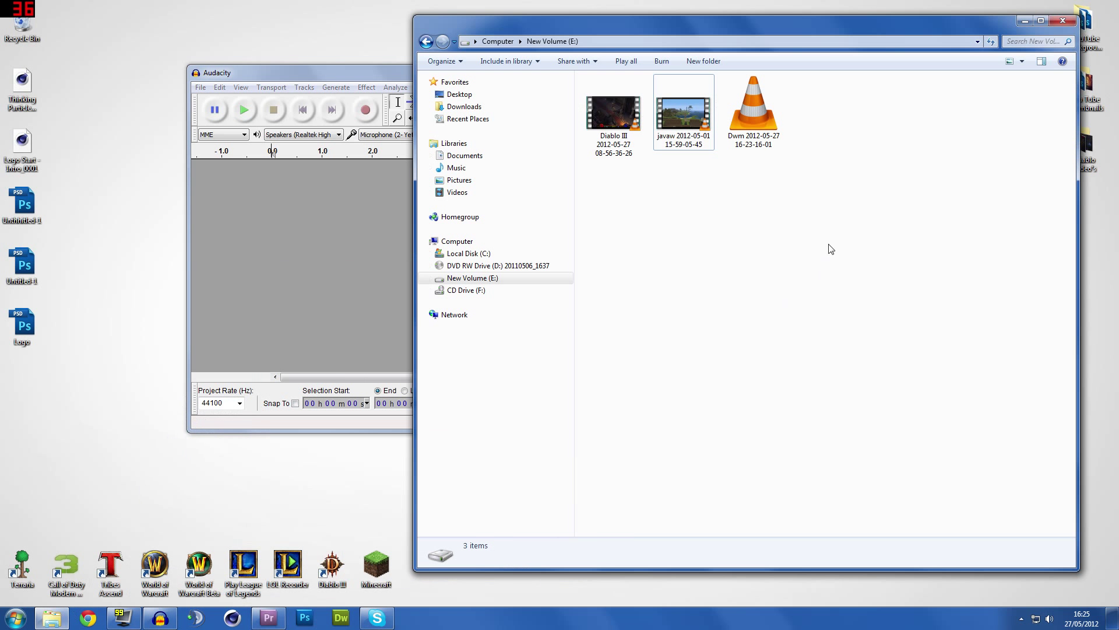
drag(609, 34, 712, 52)
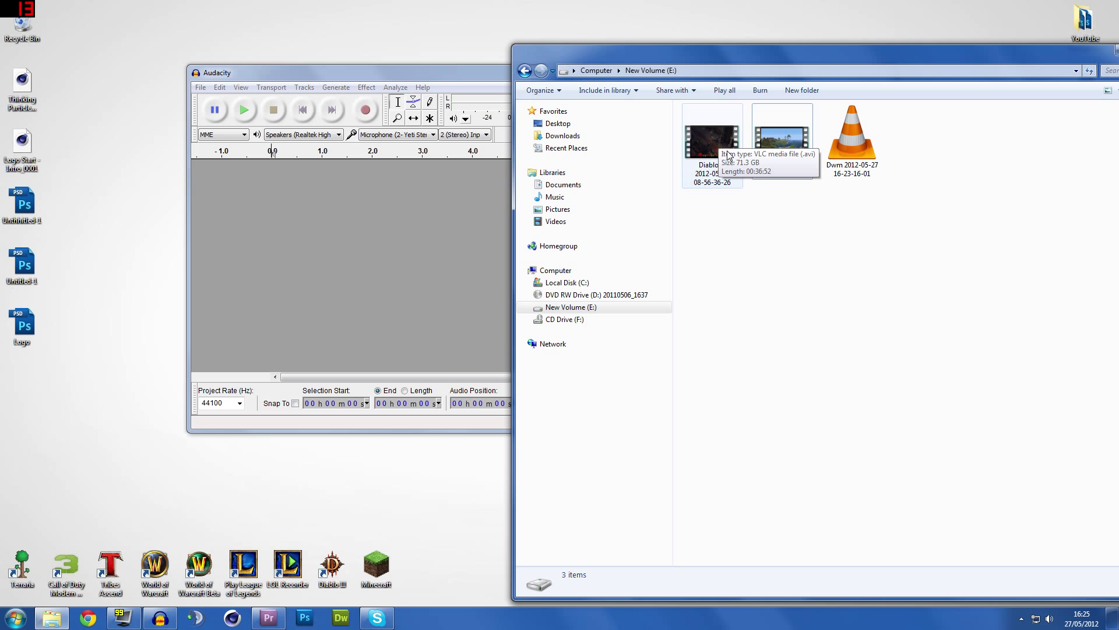
click(727, 154)
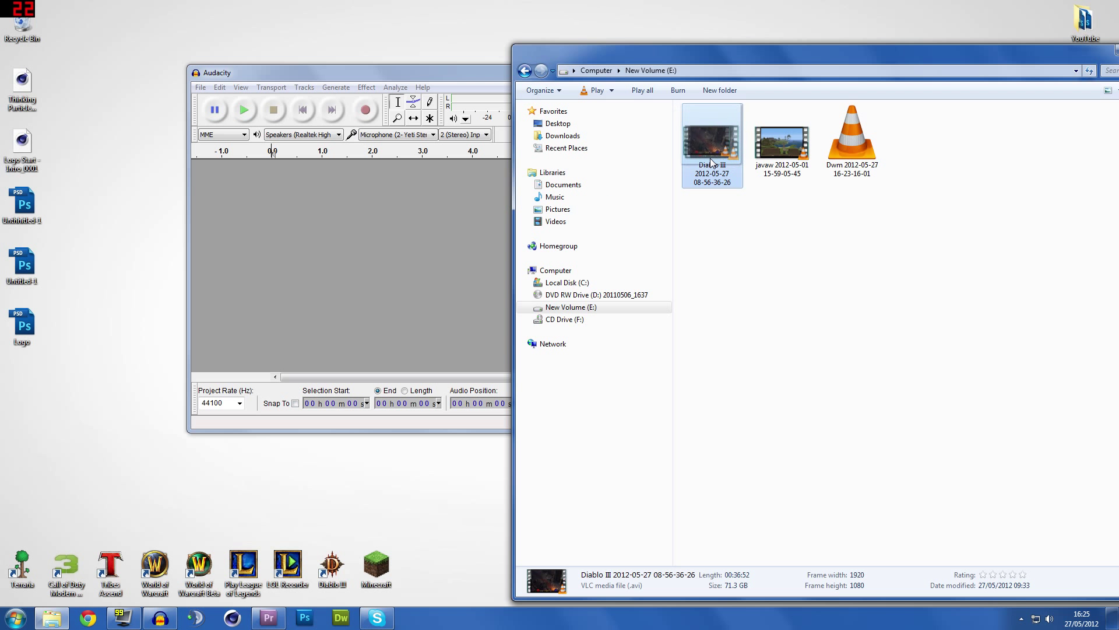
click(492, 71)
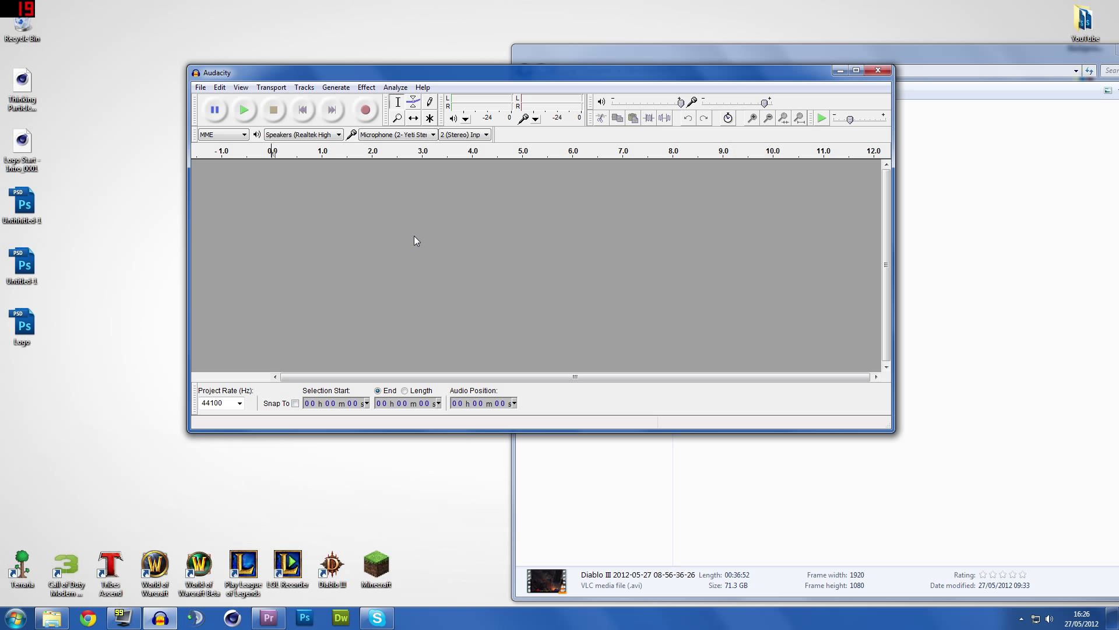
Check the Libraries preferences confirming LAME 3.99.3 and FFmpeg, cancel, and bring Explorer forward
click(222, 88)
click(278, 326)
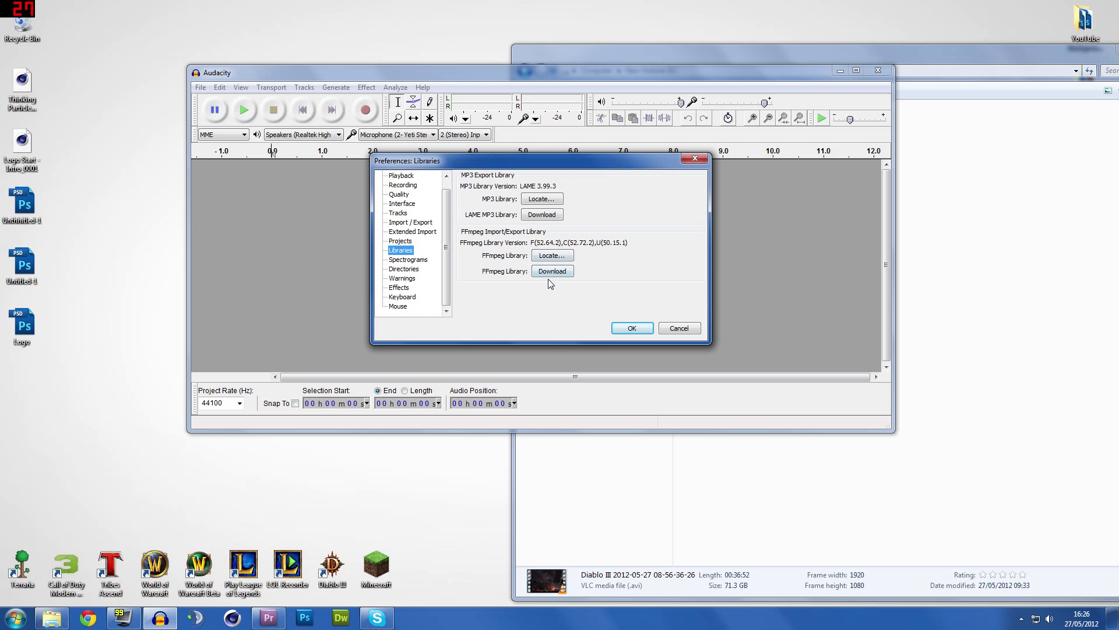
click(673, 329)
click(857, 61)
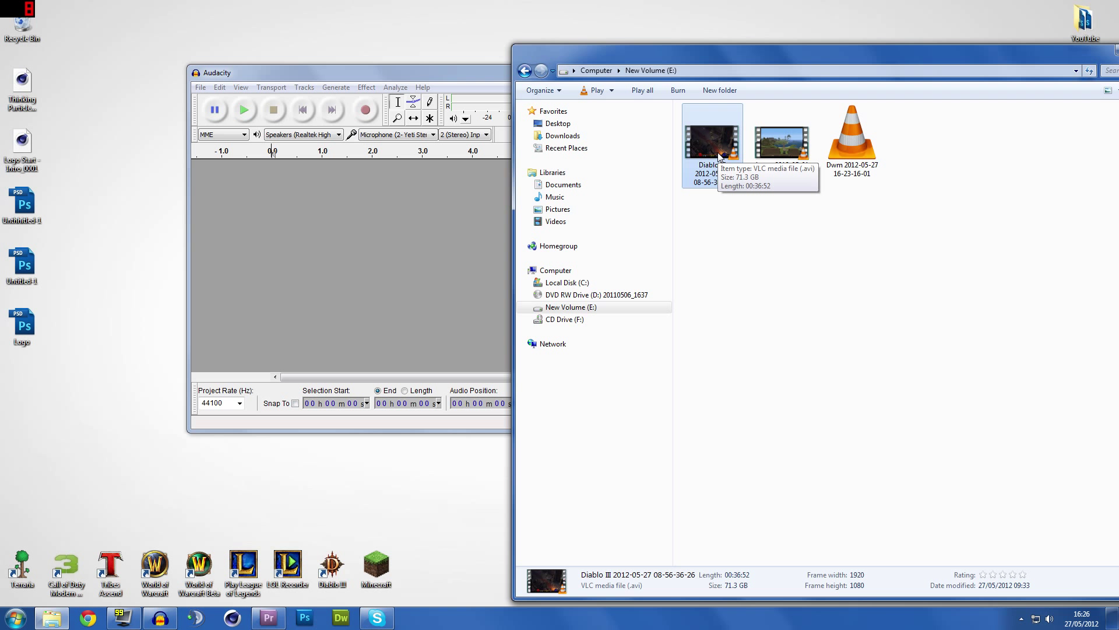
Drag the Diablo III AVI into Audacity, then cancel the import partway through
drag(711, 156, 411, 236)
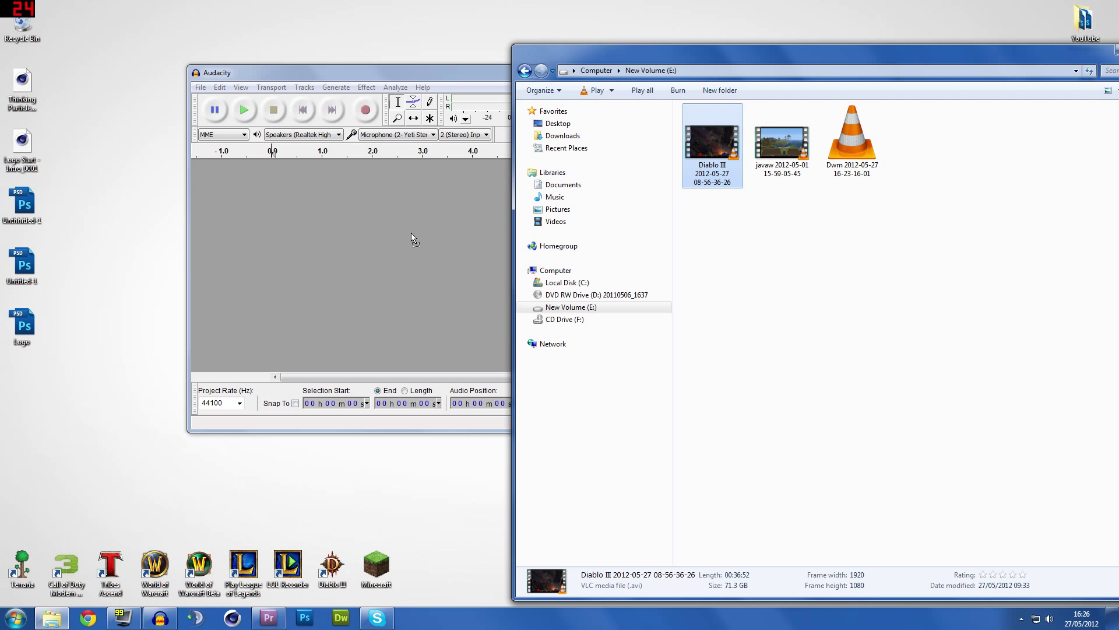
click(473, 73)
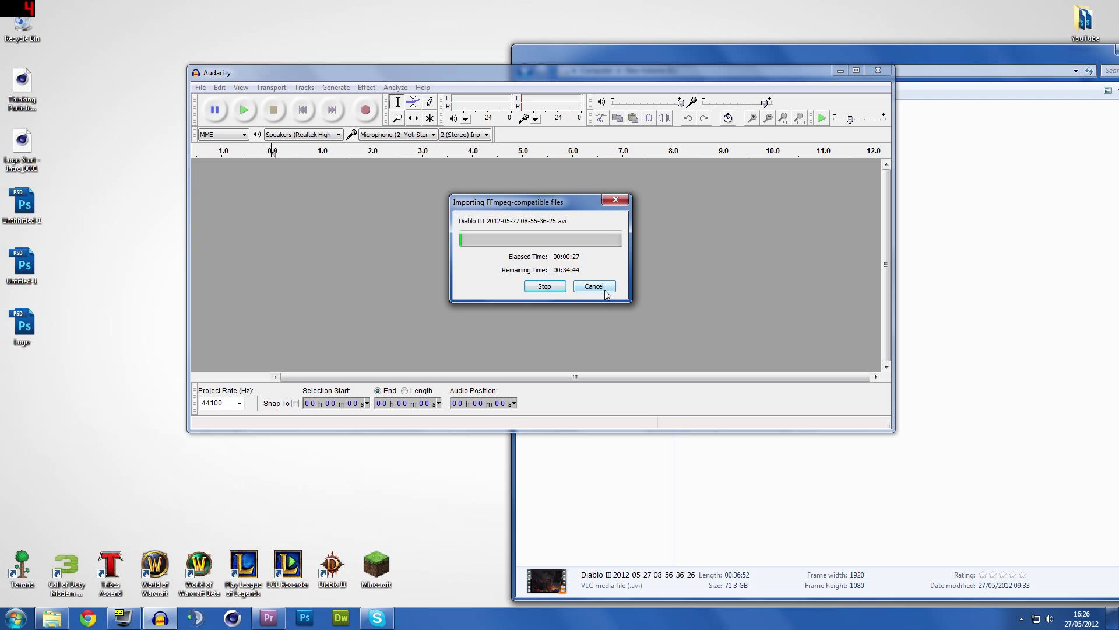
click(594, 286)
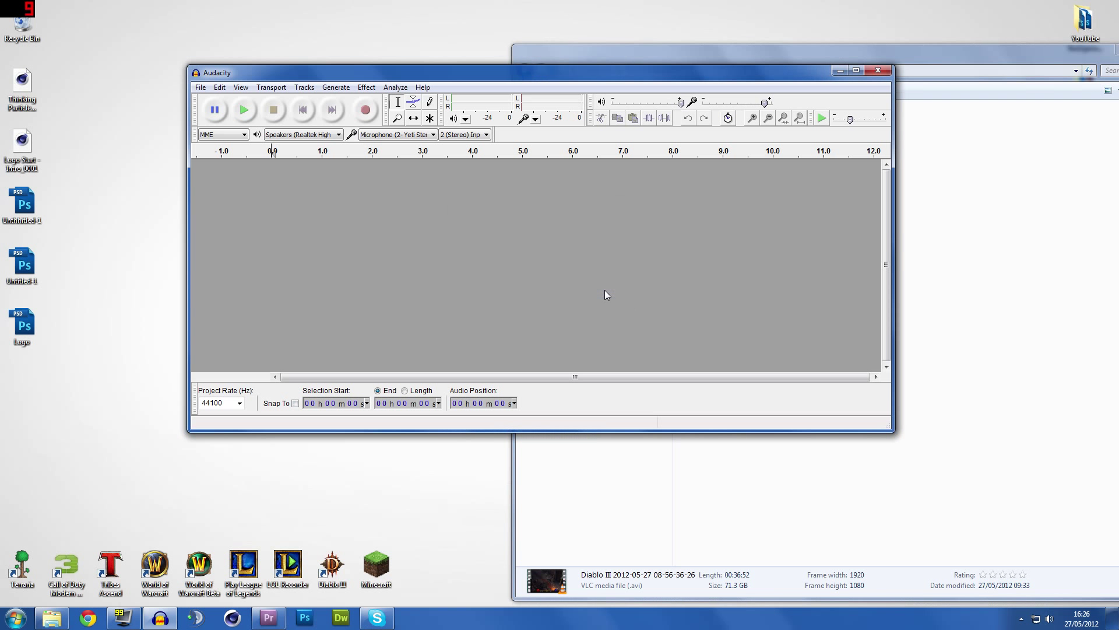
In Premiere Pro, place the javaw clip at the start of Sequence 01
click(840, 70)
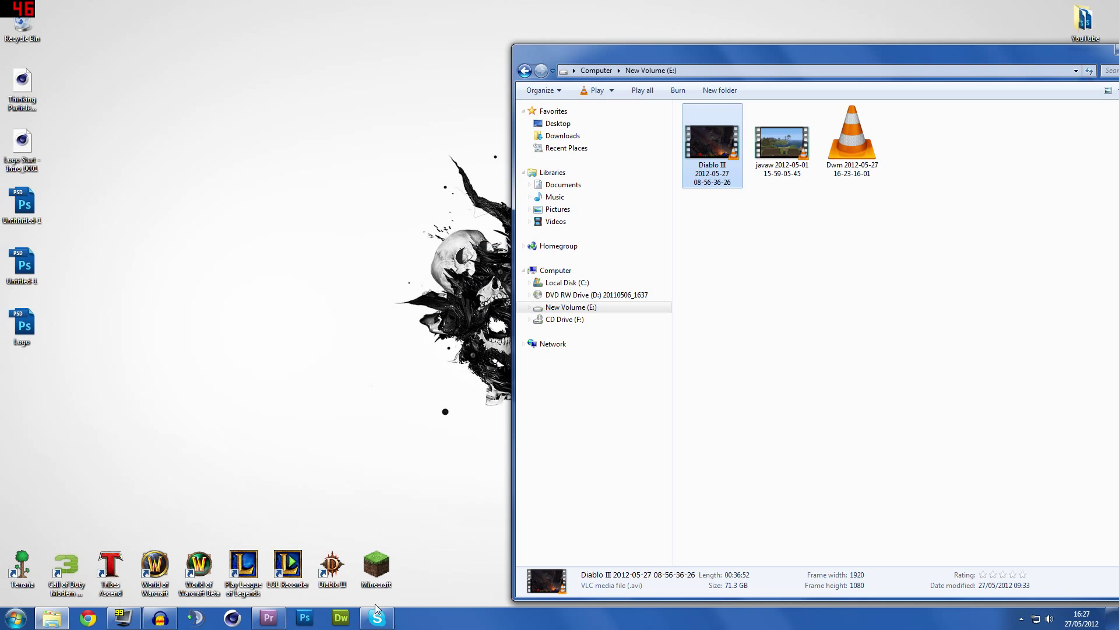
click(269, 618)
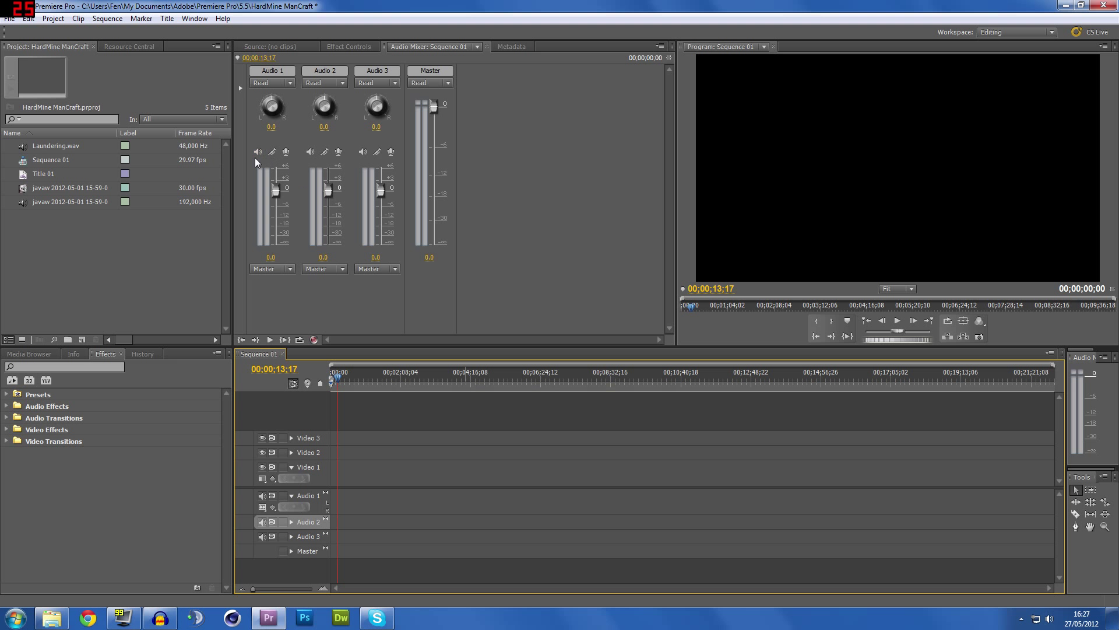
click(76, 262)
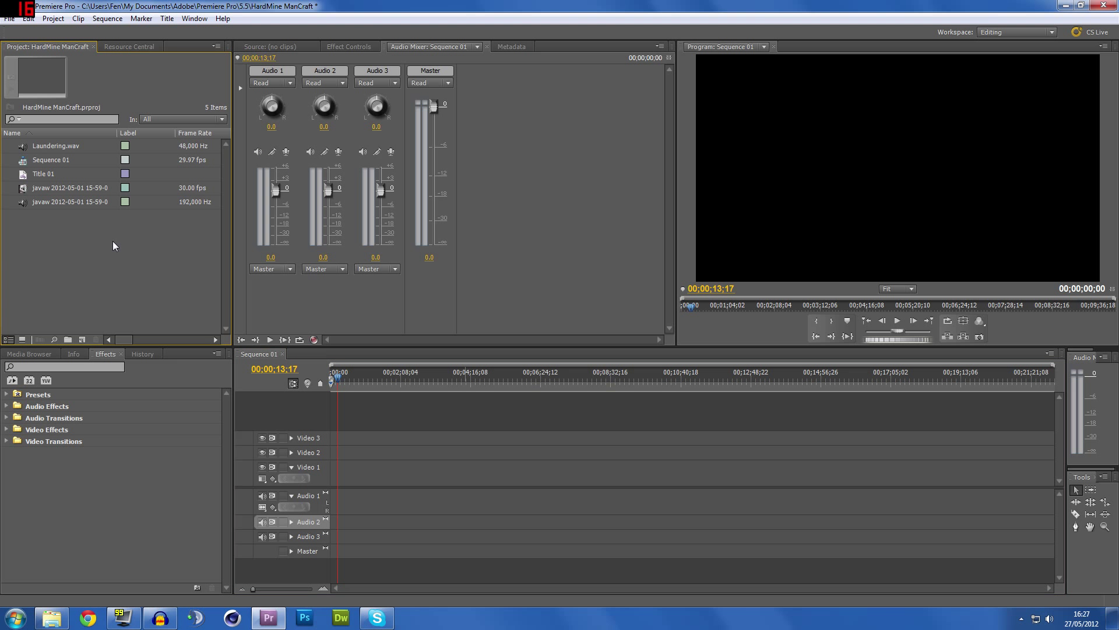
click(52, 189)
drag(331, 401, 335, 473)
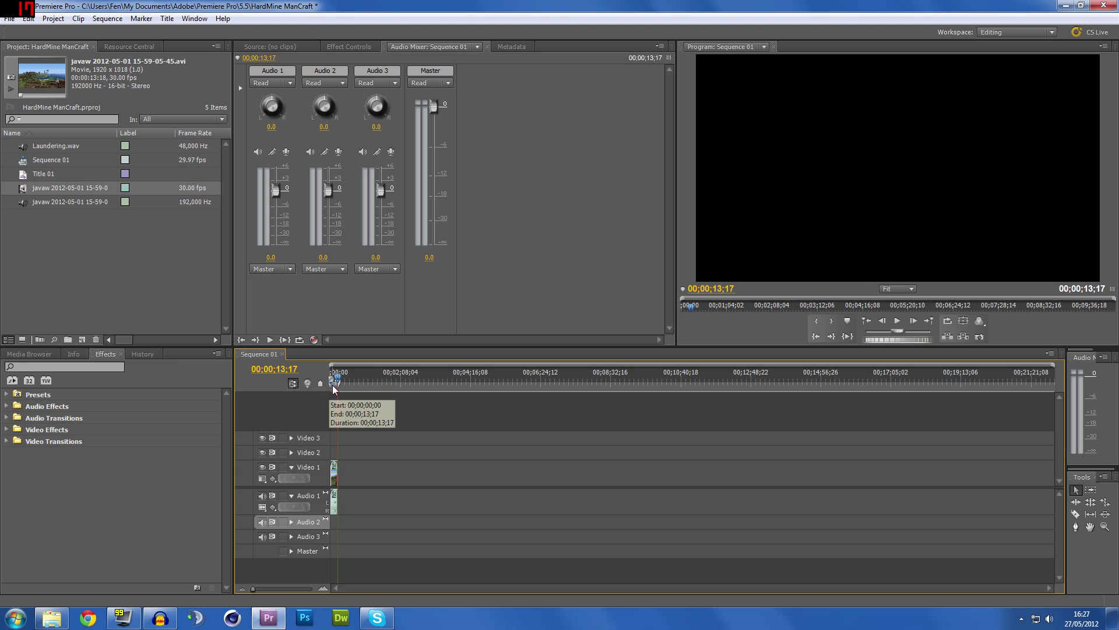
drag(338, 382, 335, 384)
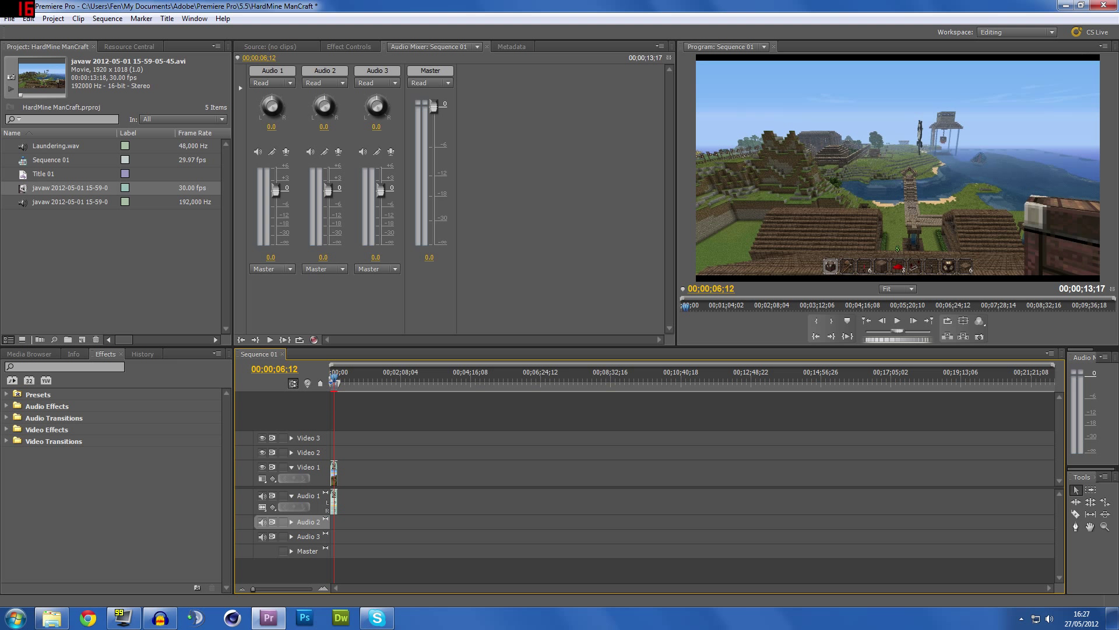
Turn off Video 1 track output and unlink the clip's video from its audio
click(262, 467)
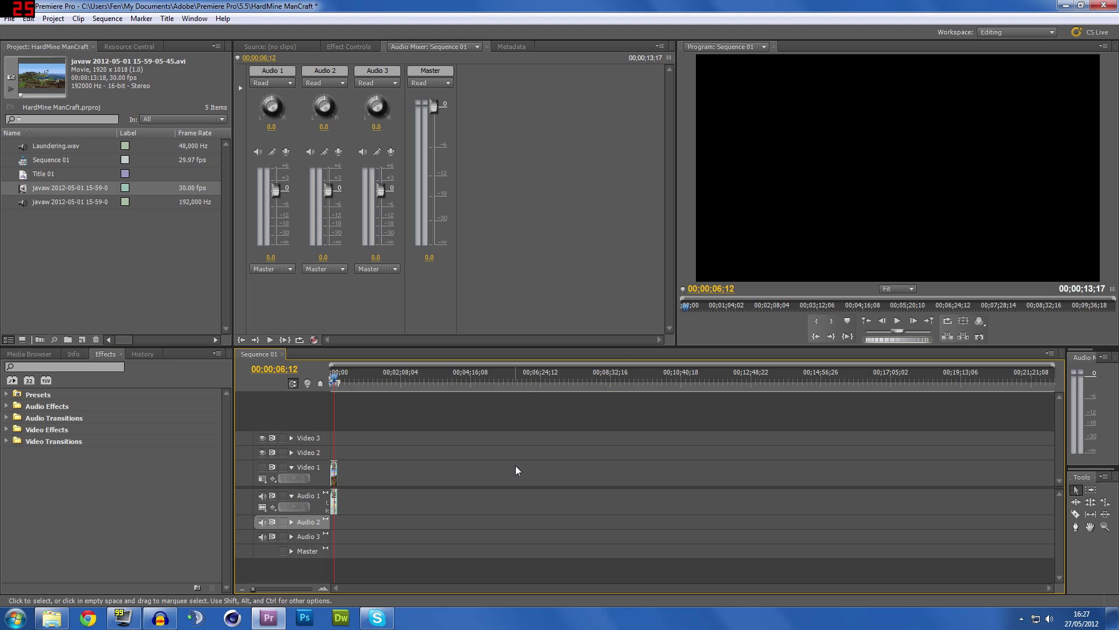
right_click(336, 482)
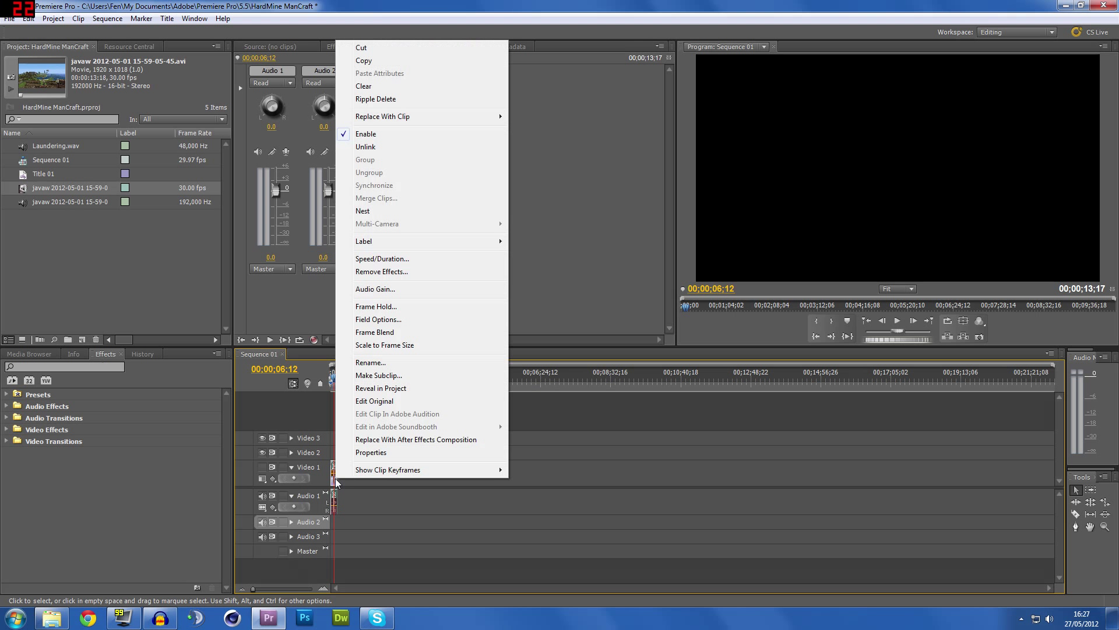
click(367, 146)
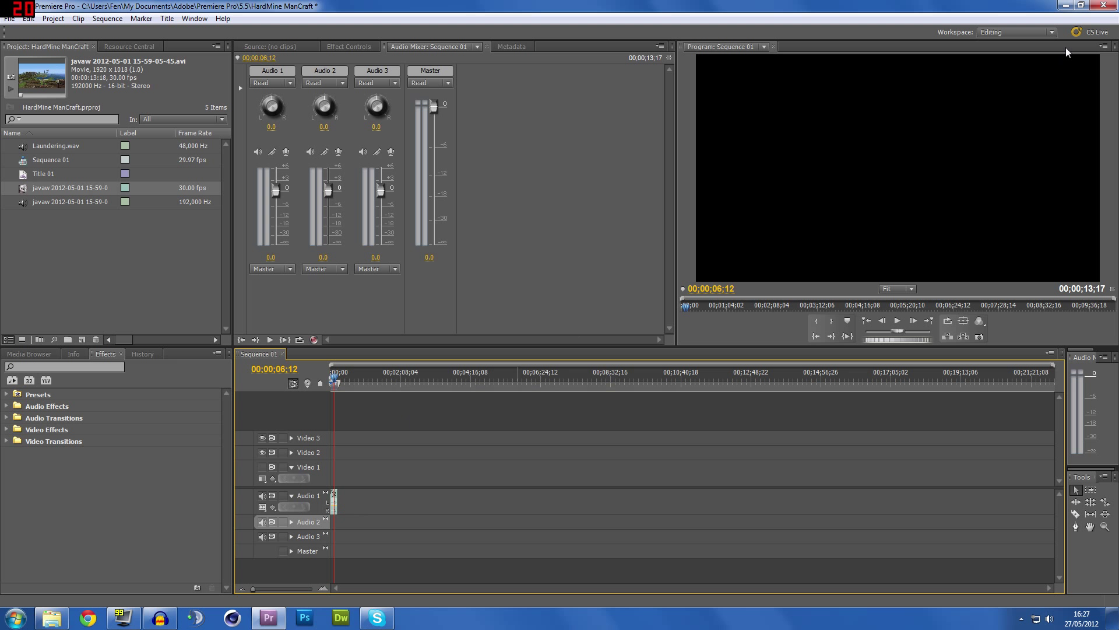
Minimize Premiere Pro and drag the javaw AVI from Explorer into Audacity as a stereo track
click(1065, 5)
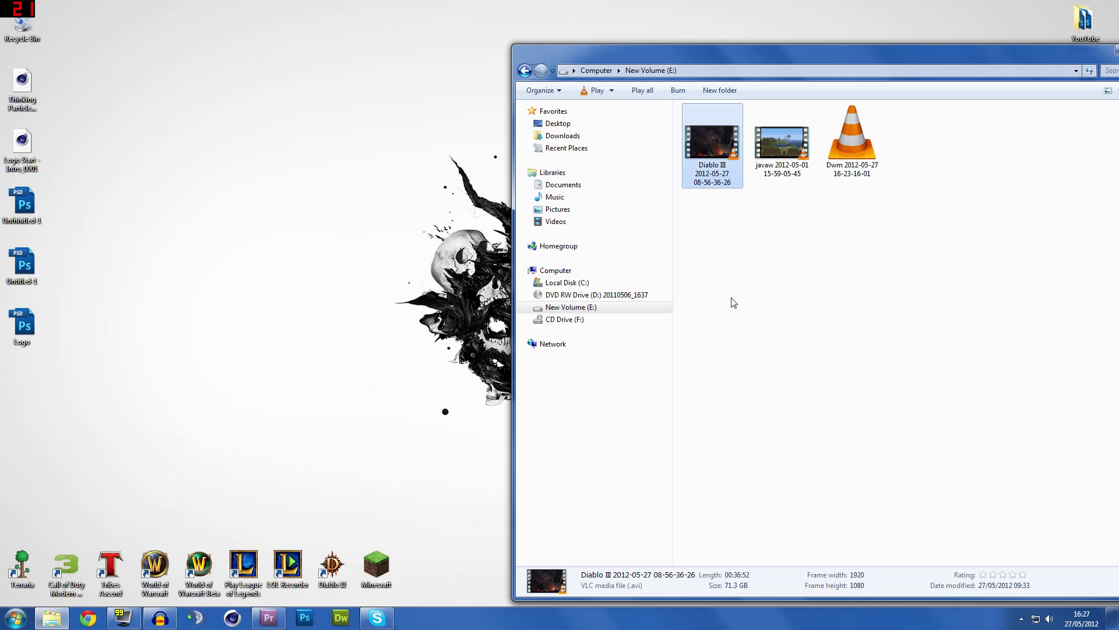
click(834, 186)
drag(779, 57, 698, 26)
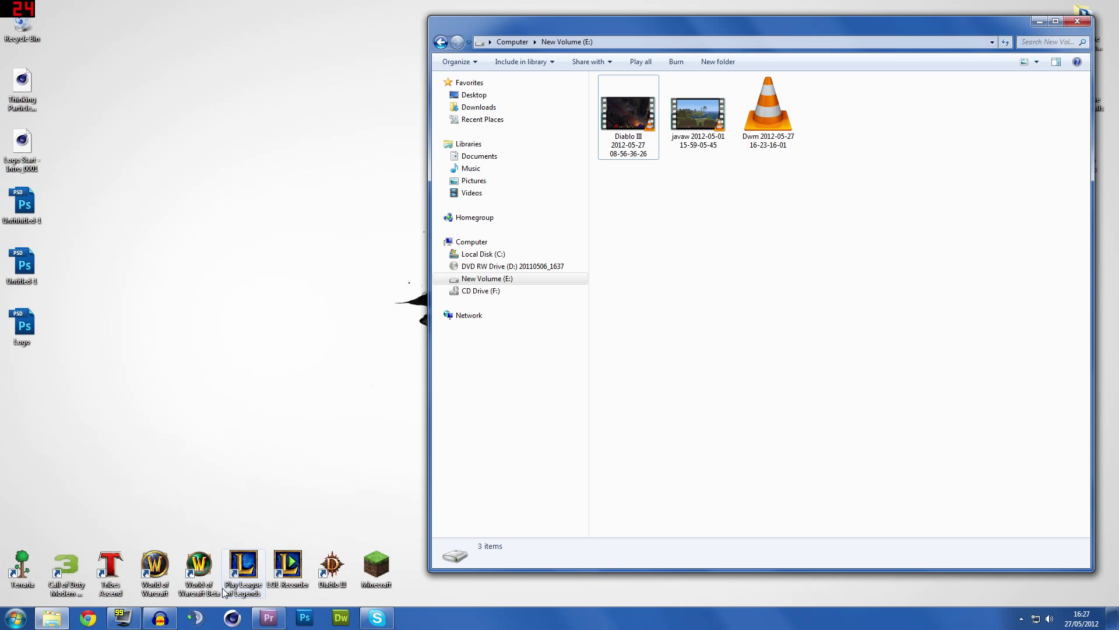
click(160, 618)
drag(550, 71, 573, 173)
drag(698, 113, 403, 321)
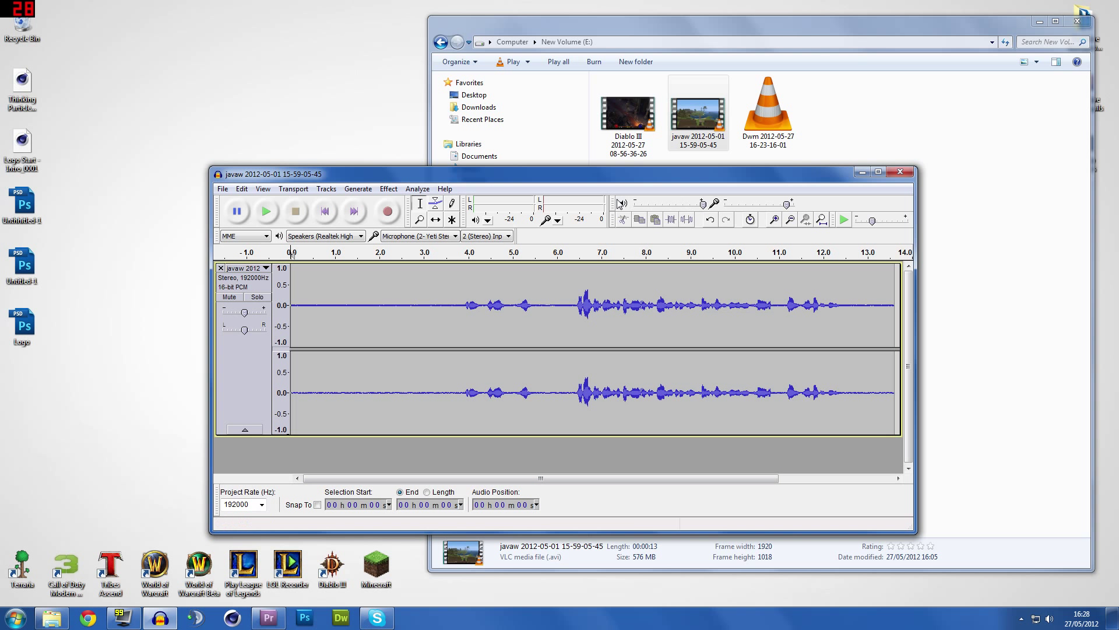
click(268, 212)
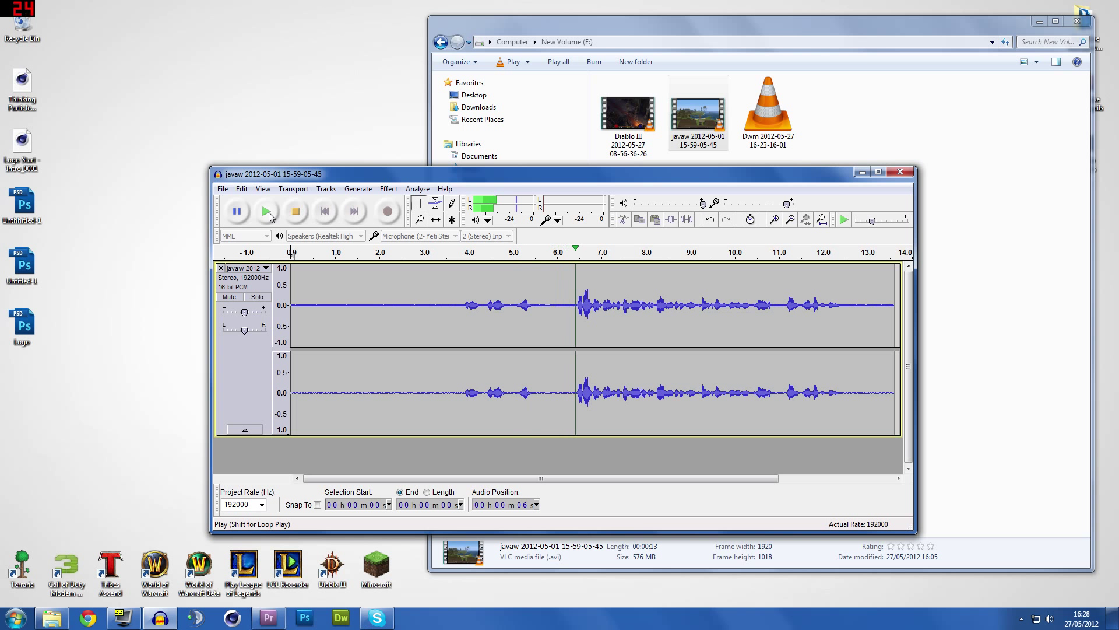
click(302, 216)
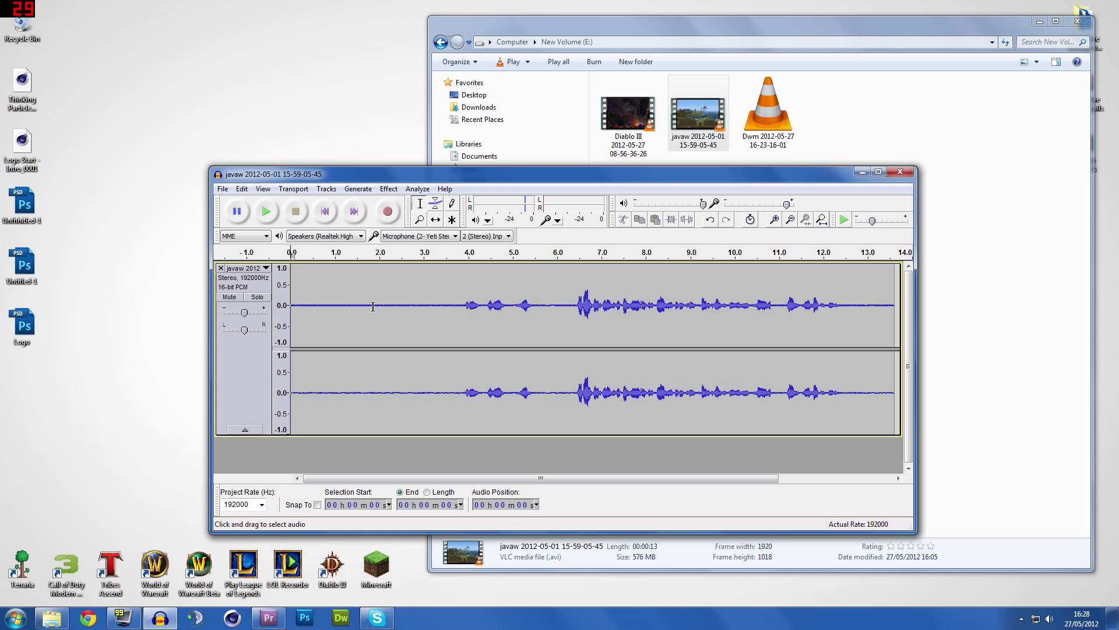
drag(441, 306, 298, 309)
click(356, 309)
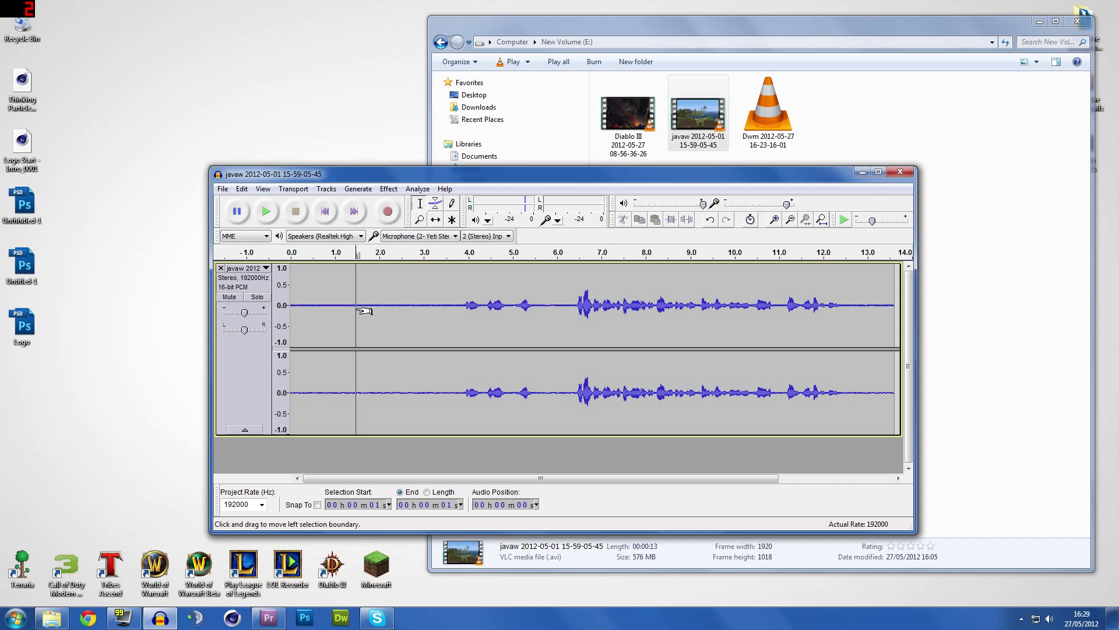
drag(571, 303, 596, 302)
click(573, 303)
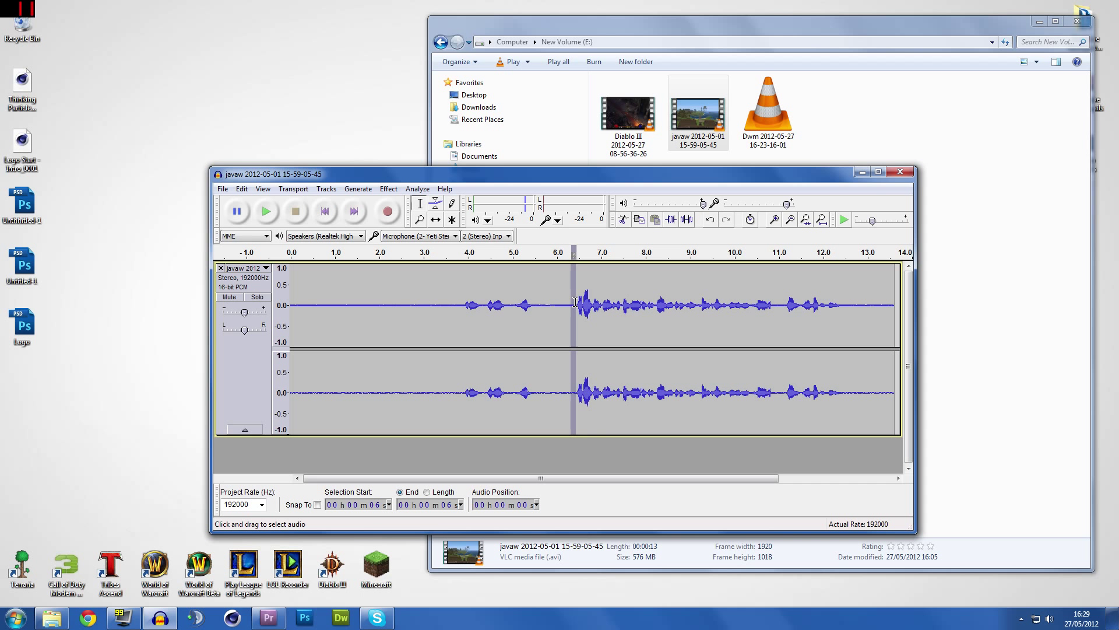
click(431, 302)
mouse_move(569, 303)
mouse_down()
mouse_move(773, 305)
mouse_move(570, 305)
mouse_up()
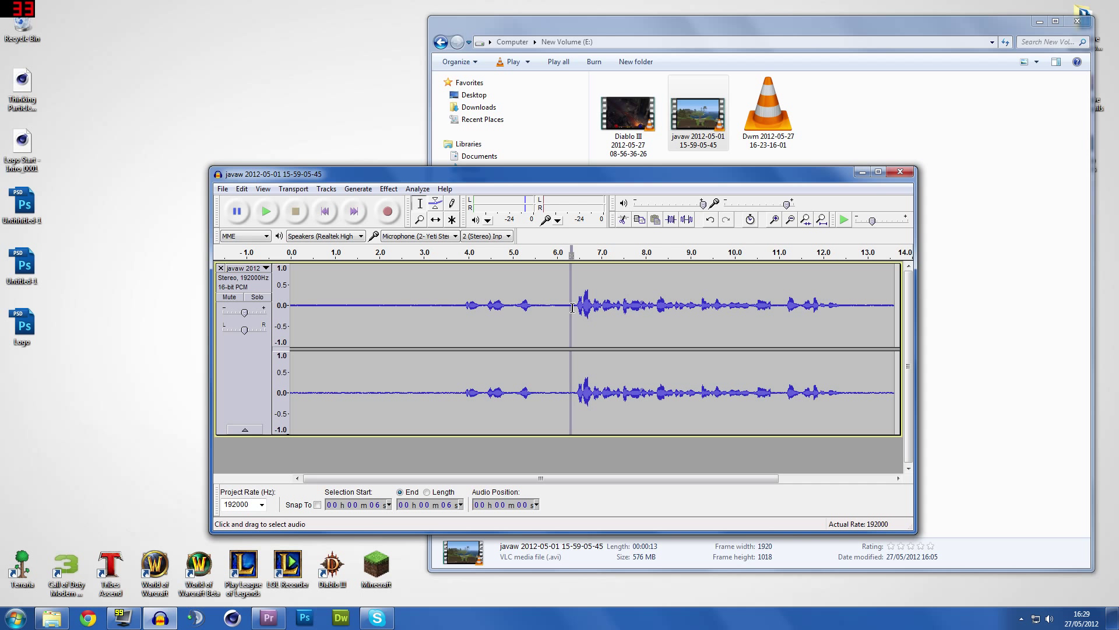
click(432, 303)
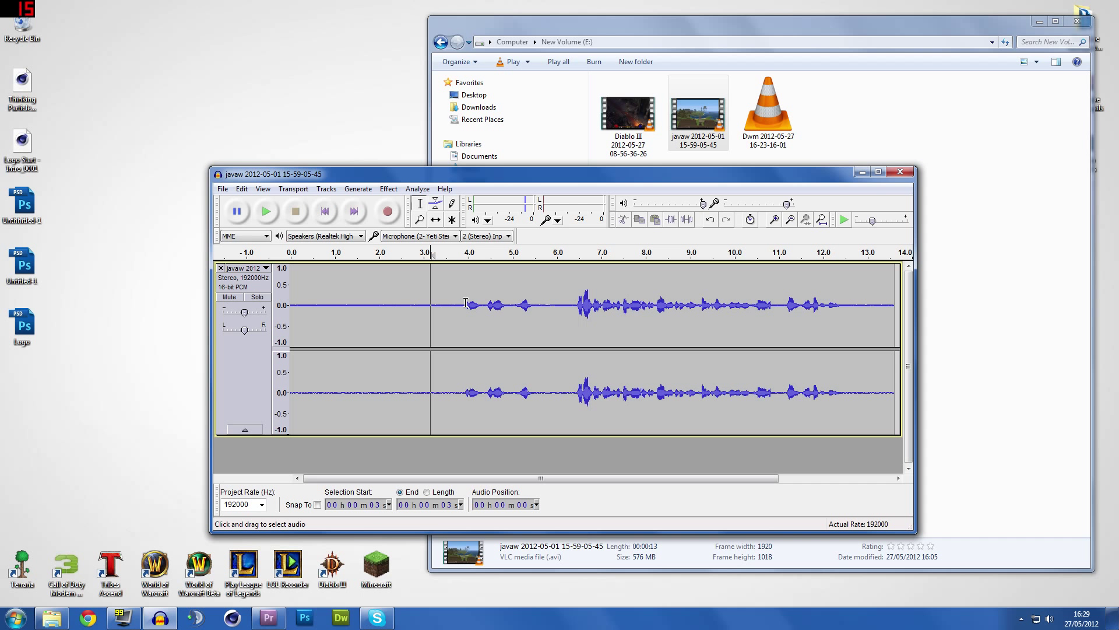
click(467, 302)
Select the noise-only stretch from 0 to 3.8 s and open Effect > Noise Removal
drag(461, 306, 279, 306)
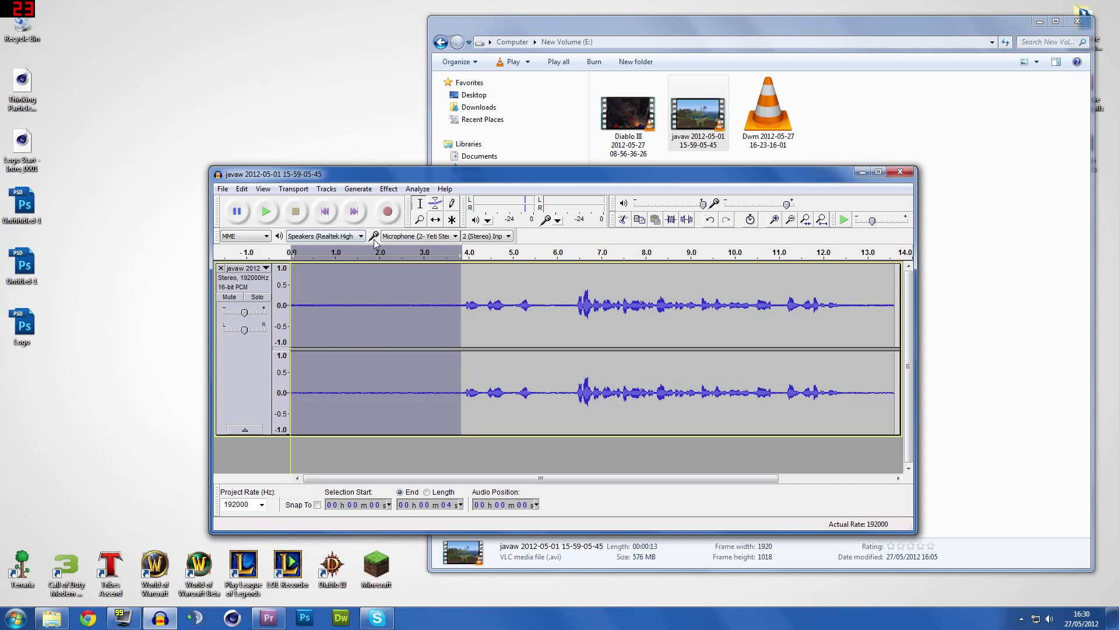
click(384, 190)
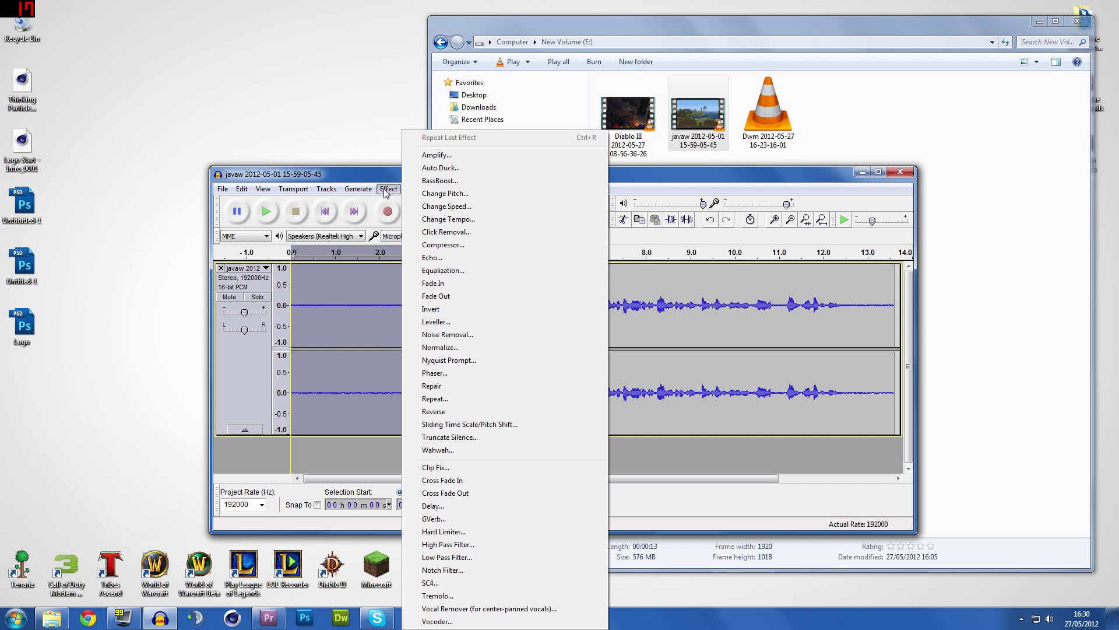
click(477, 334)
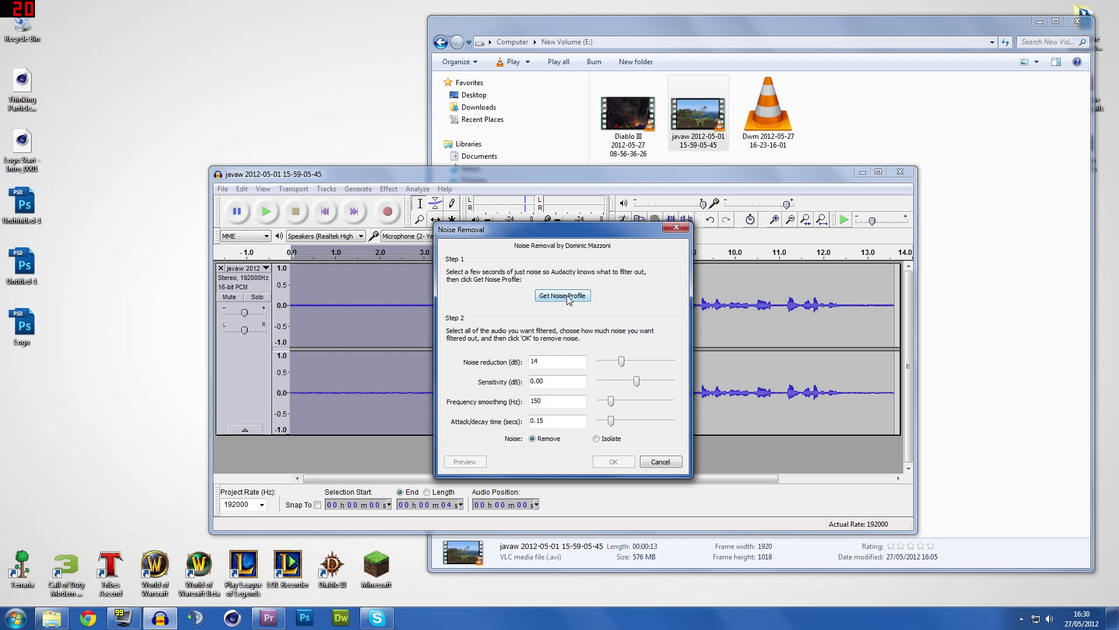
Capture the noise profile from the silence, then apply Noise Removal to the whole track
click(569, 297)
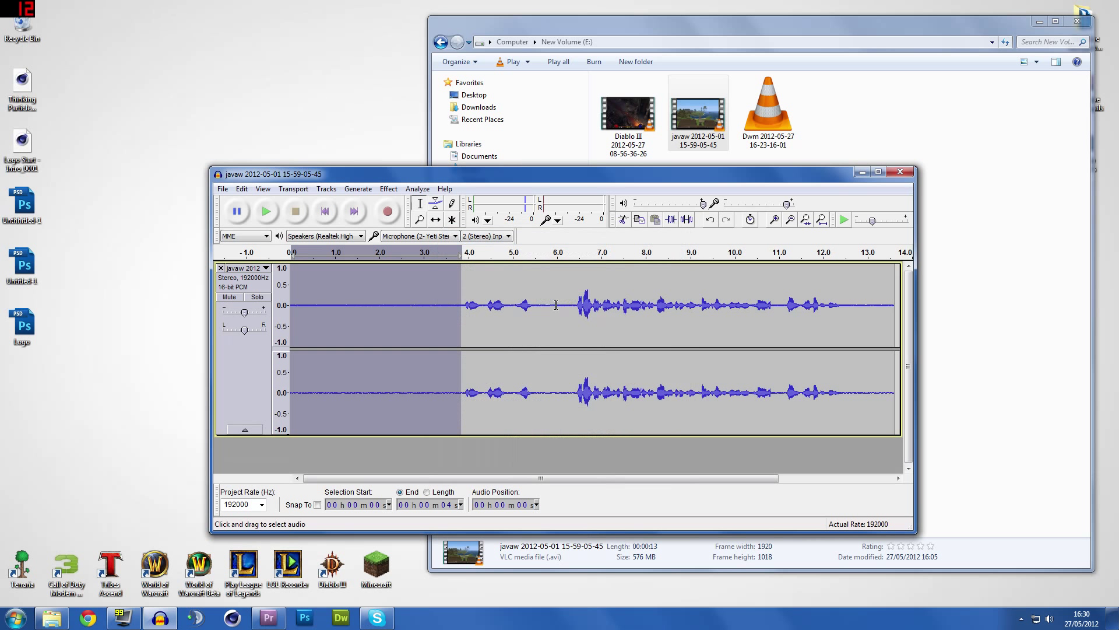
click(490, 303)
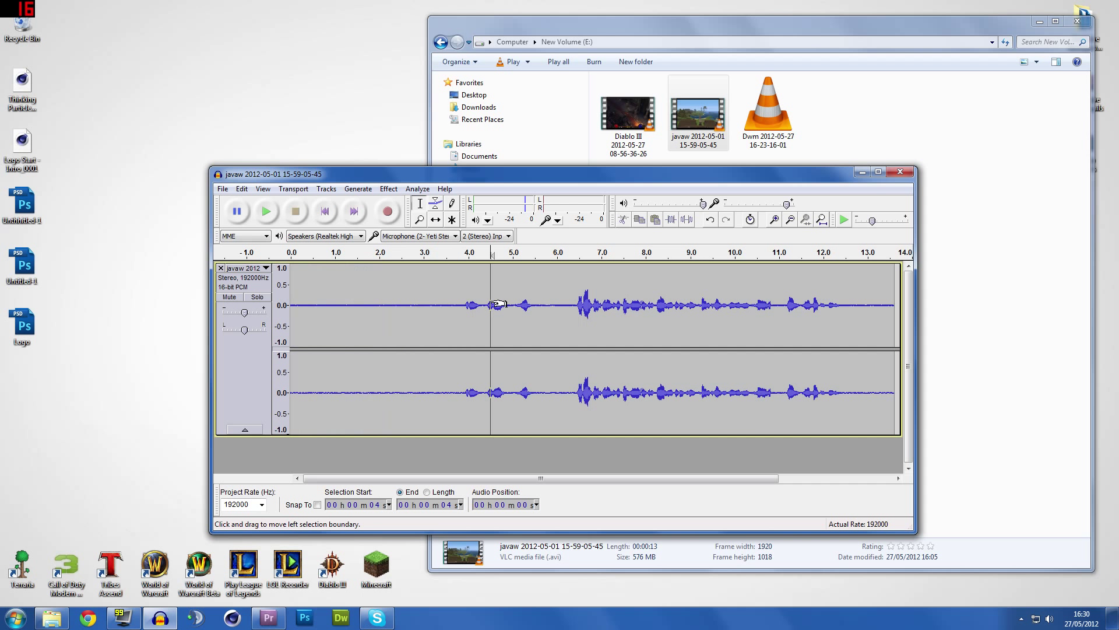
key(ctrl+a)
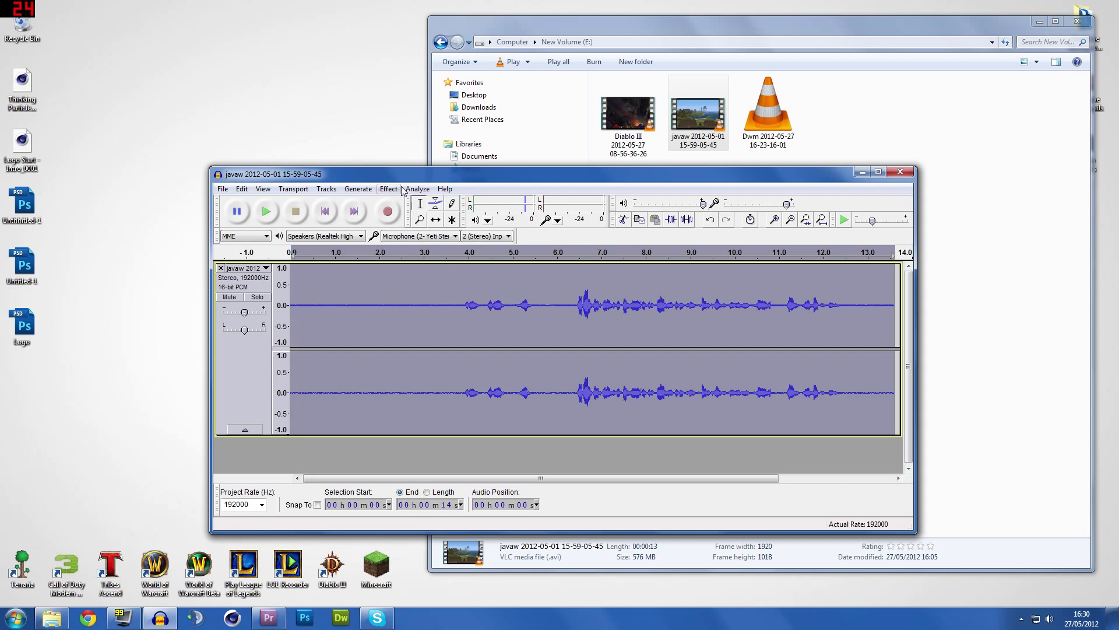
click(384, 191)
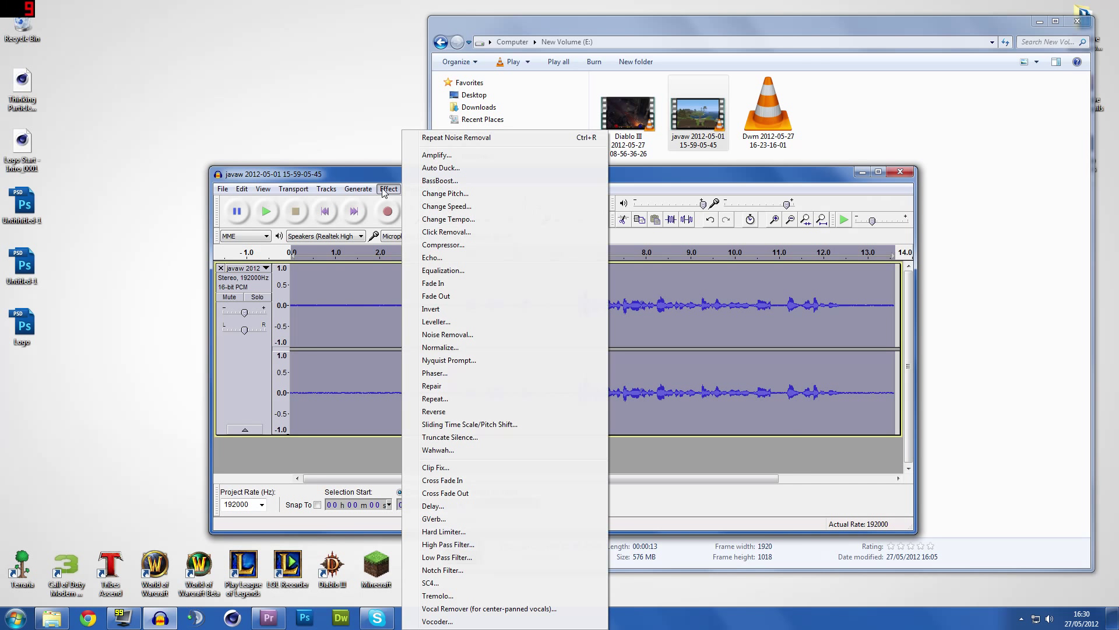
click(467, 334)
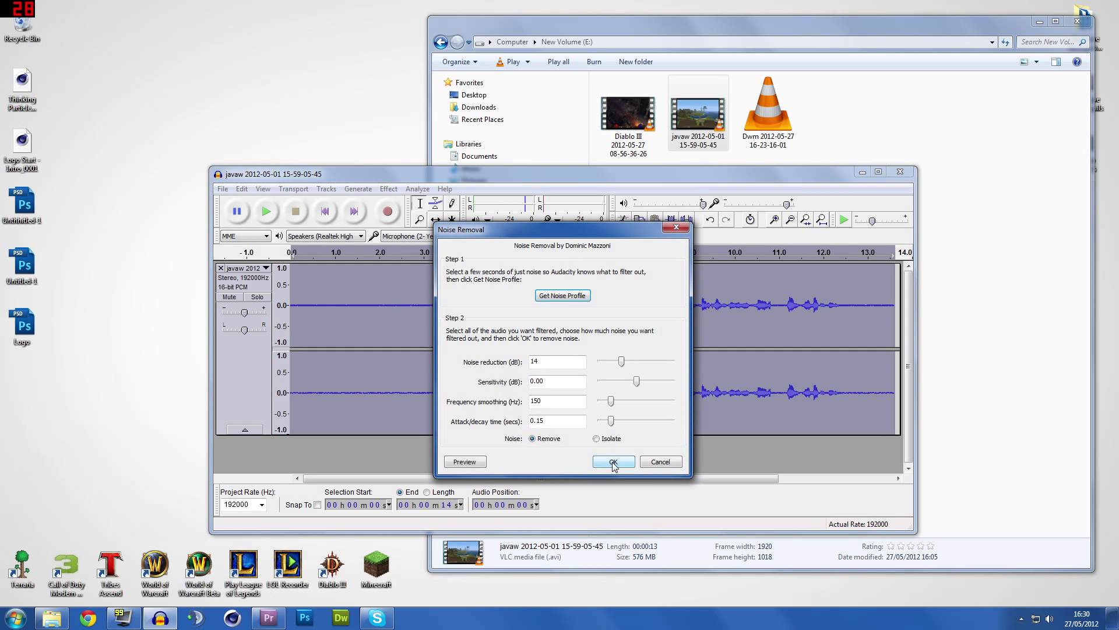
click(613, 462)
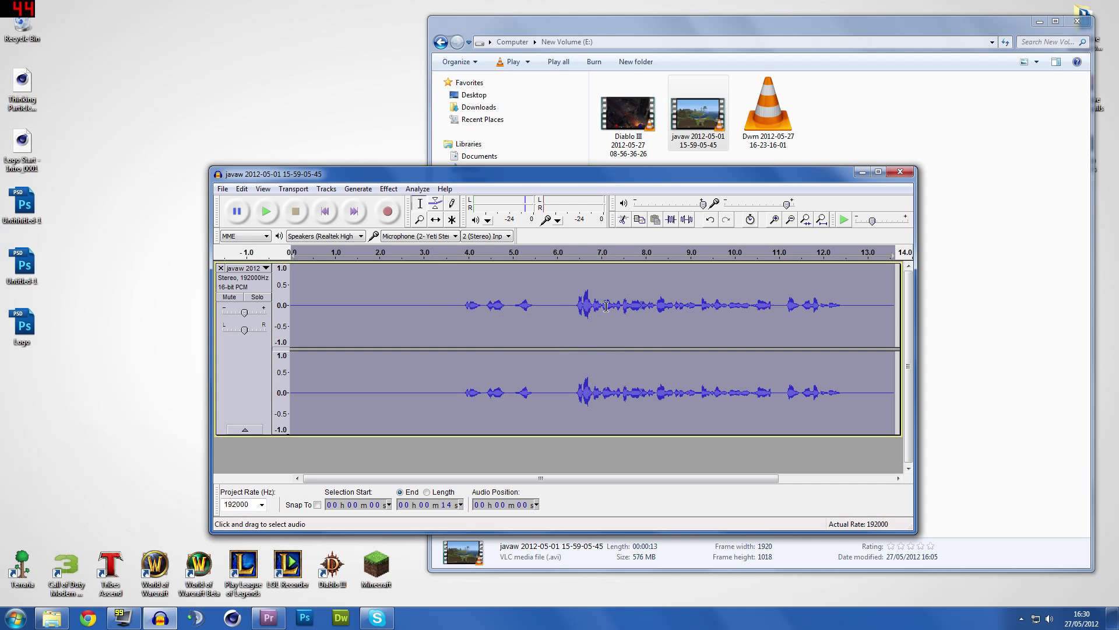
click(456, 287)
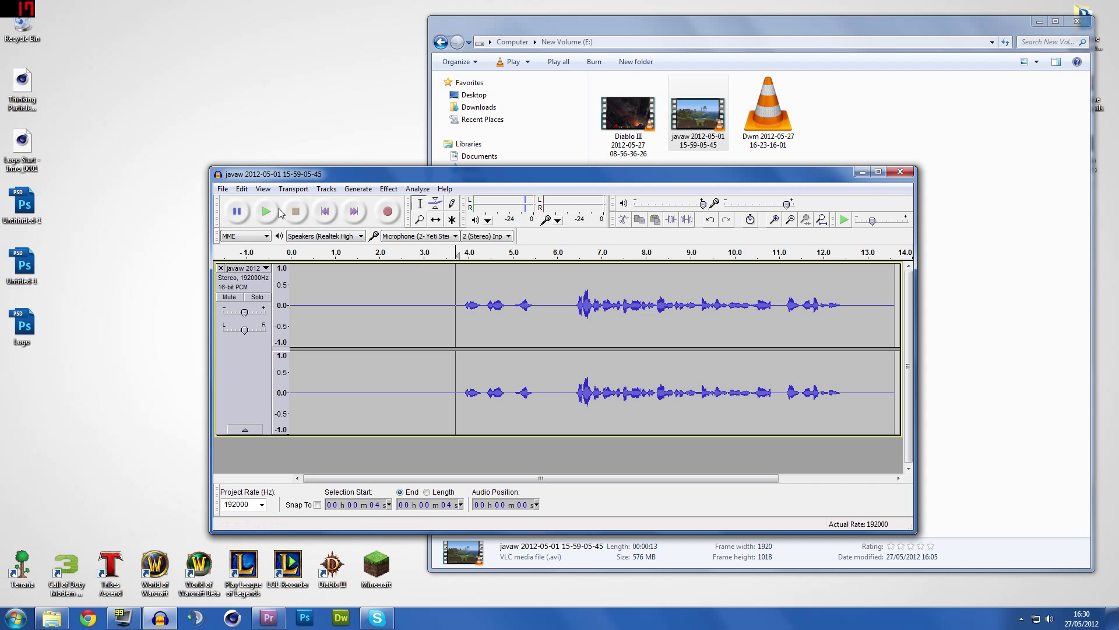
click(305, 251)
Select the speech from about 6 to 12 seconds and open Noise Removal
double_click(467, 301)
click(388, 188)
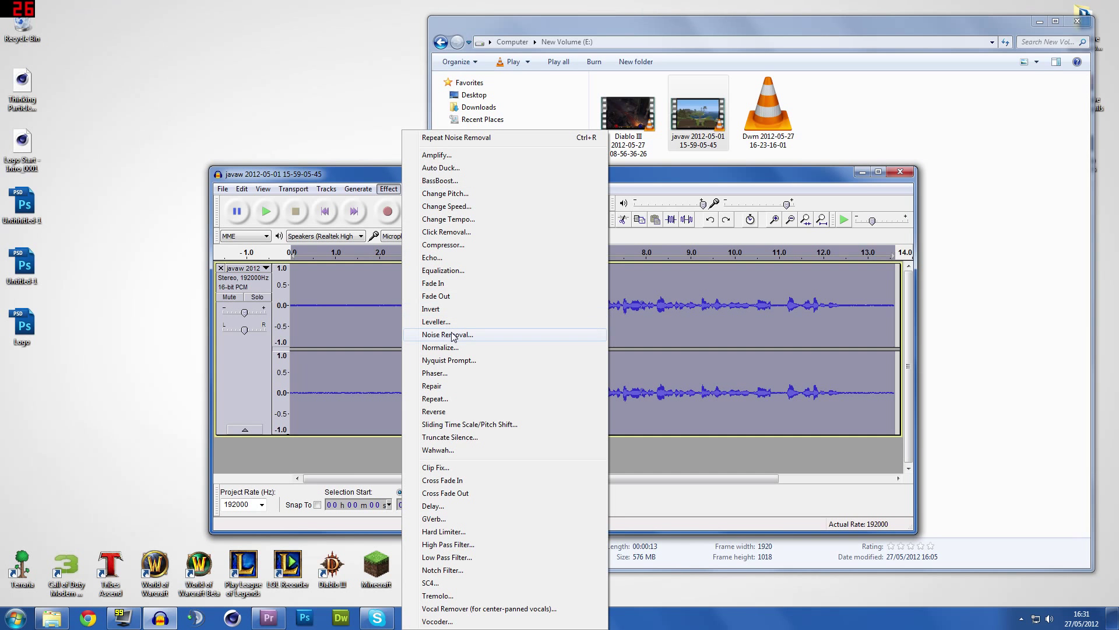
click(331, 445)
drag(570, 300, 844, 300)
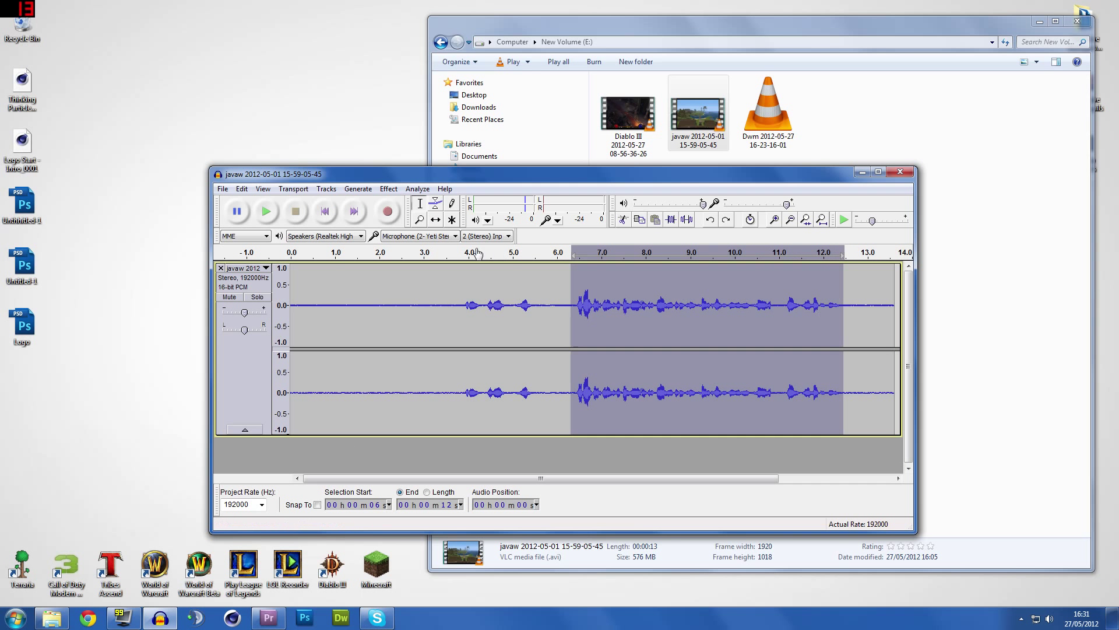
click(386, 189)
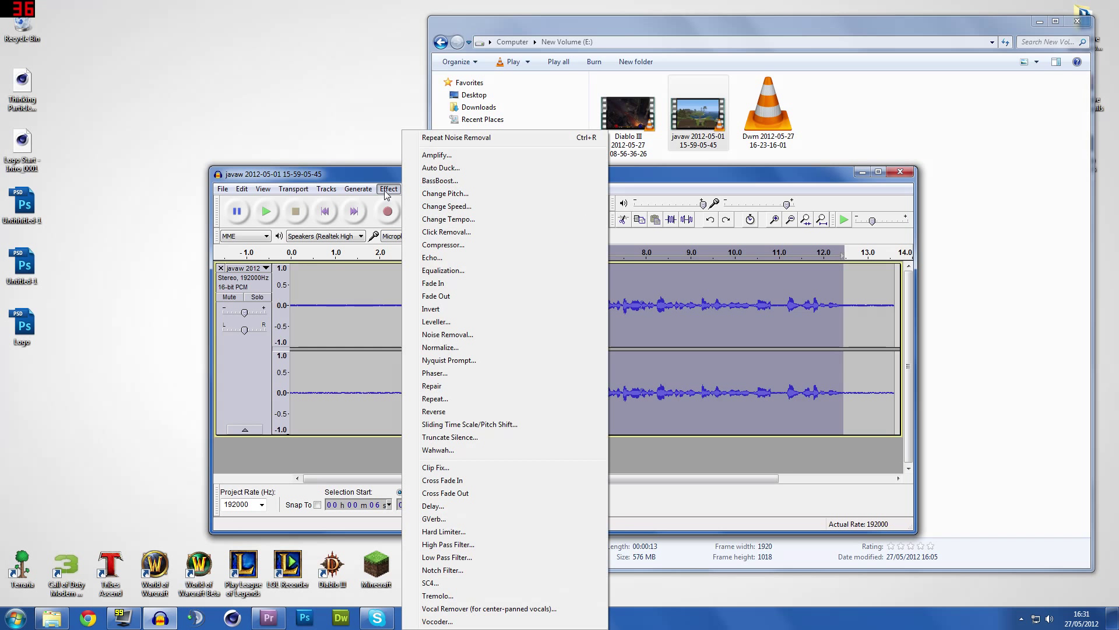
click(482, 336)
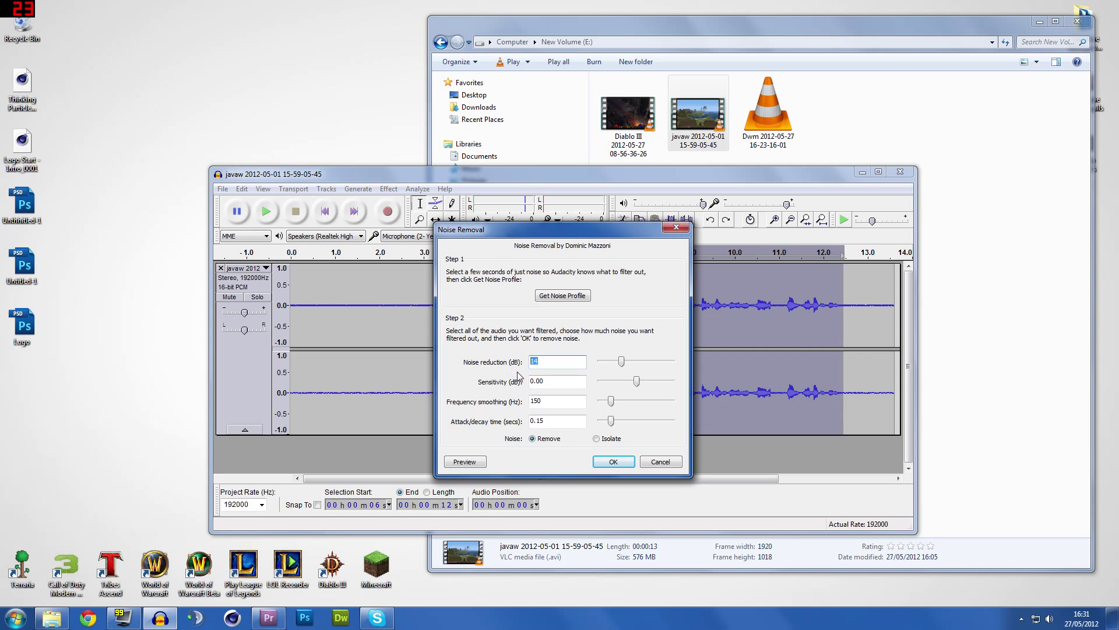
Preview noise reduction at 7, 11, then 12 dB
text(7)
click(477, 467)
text(11)
click(477, 463)
text(12)
click(475, 461)
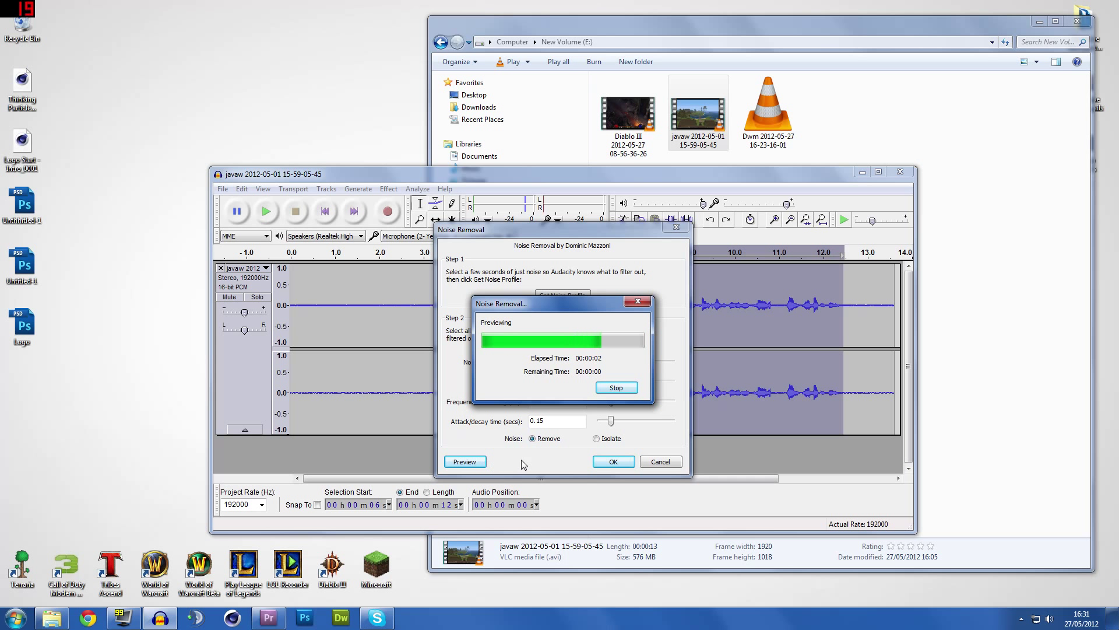
Select the whole javaw track, apply Noise Removal at 12 dB, then deselect
click(653, 463)
key(ctrl+a)
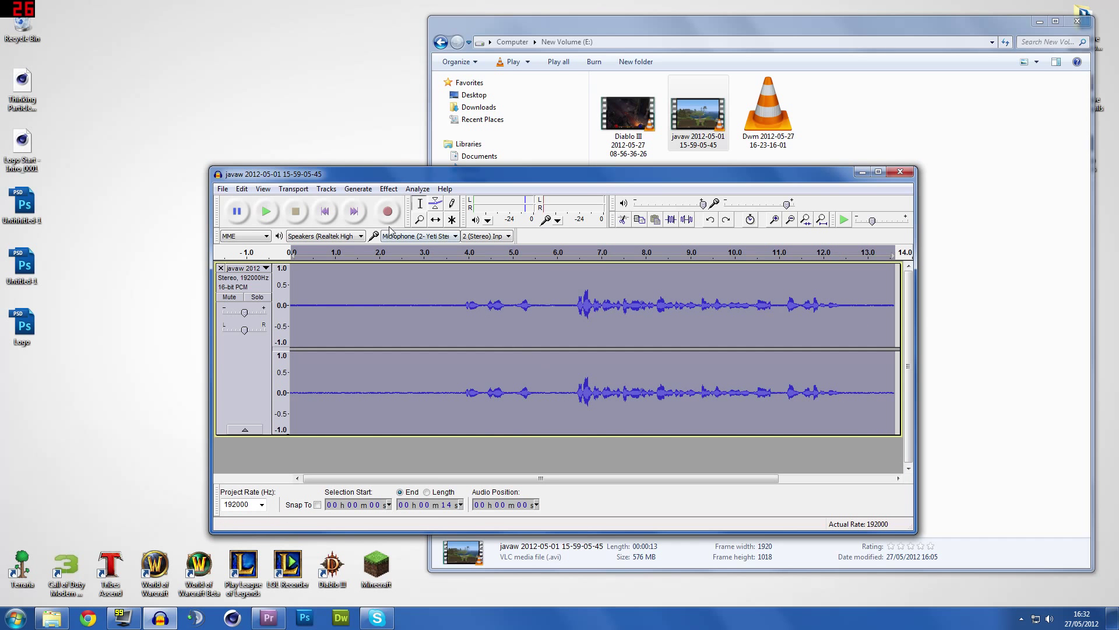
click(389, 189)
click(472, 345)
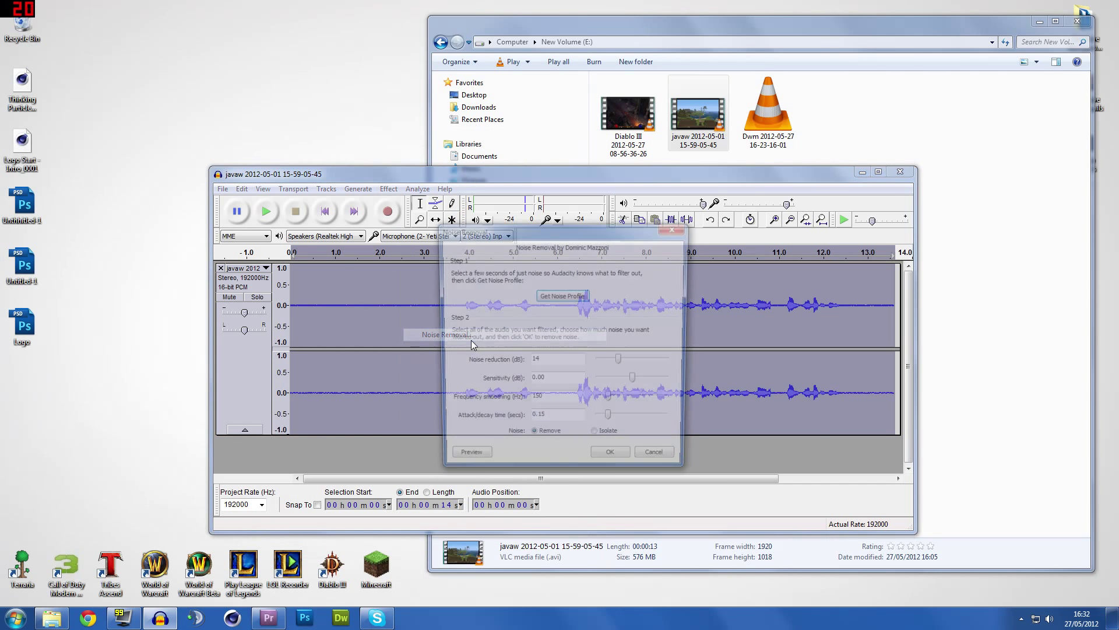
text(192)
click(606, 462)
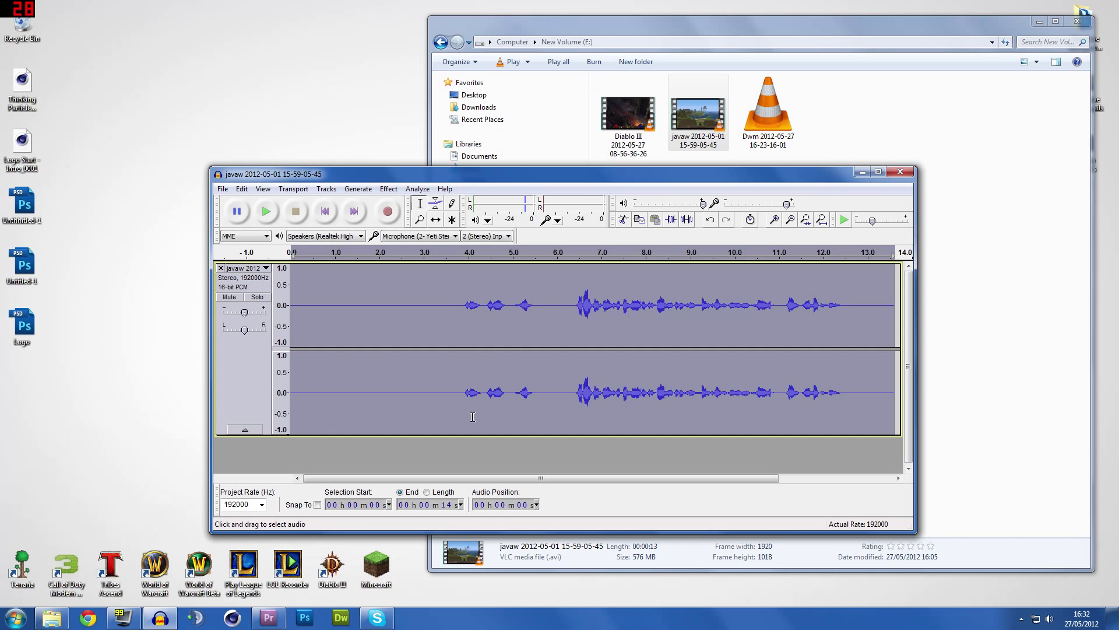
click(470, 454)
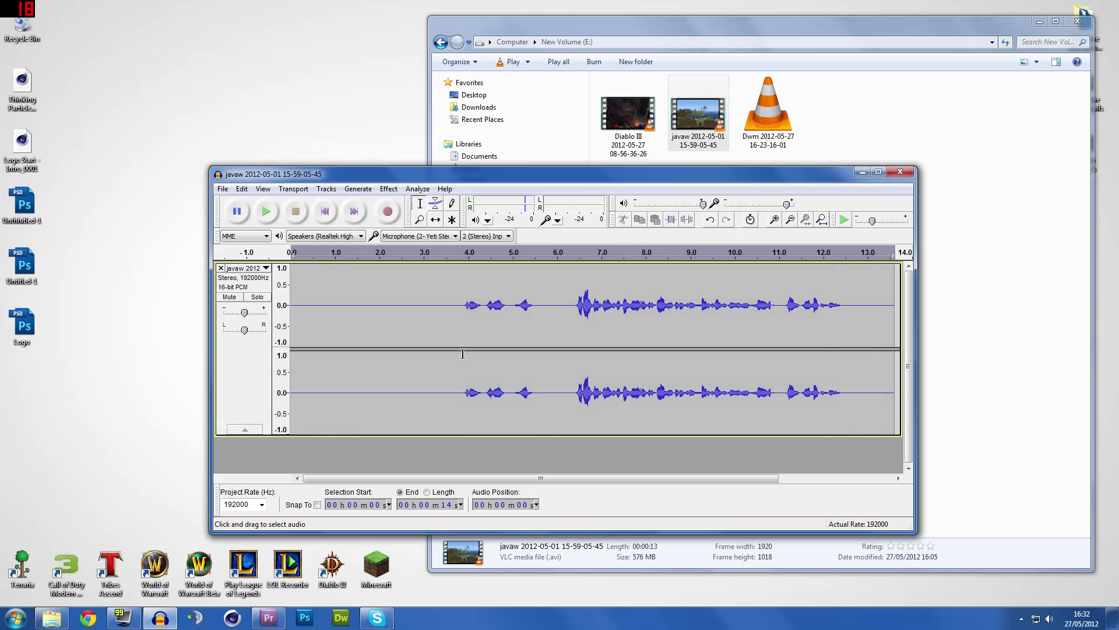
click(385, 192)
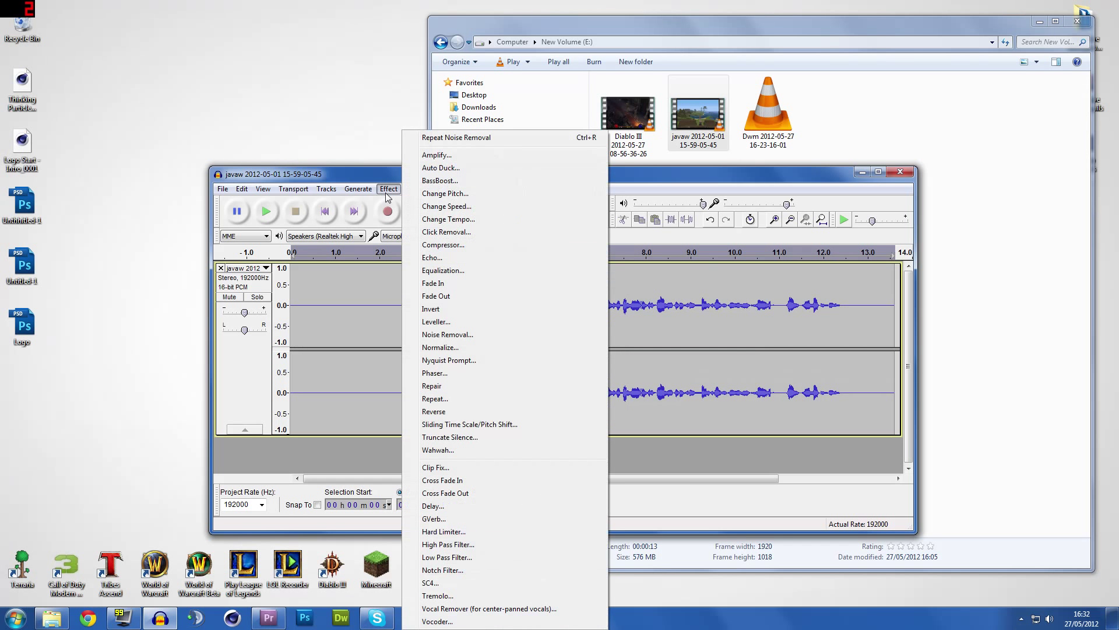
click(467, 335)
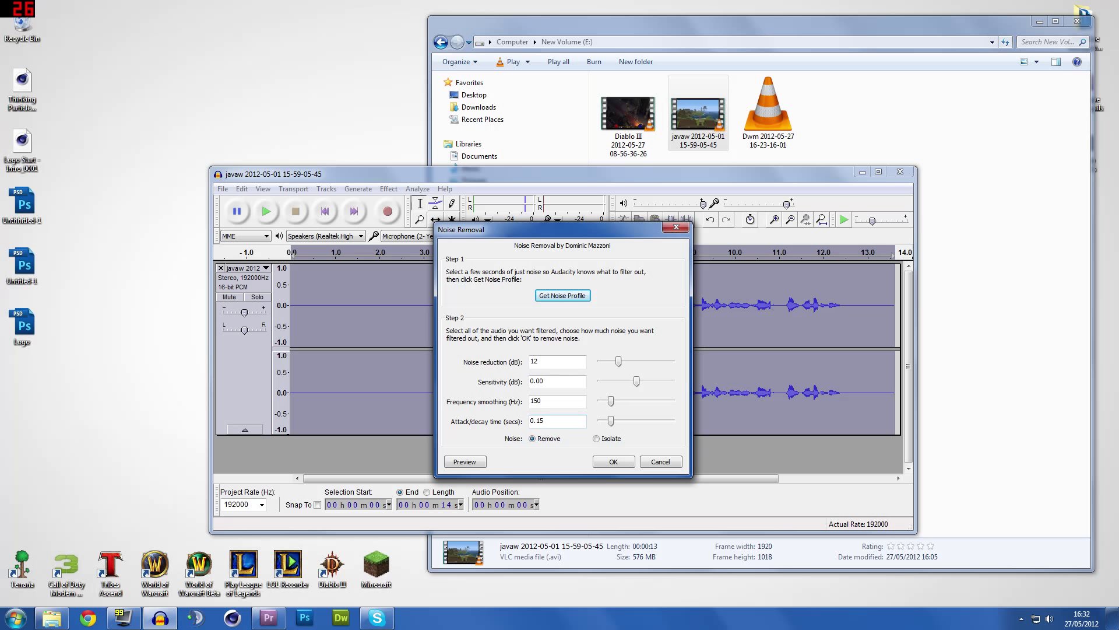
drag(544, 421, 534, 421)
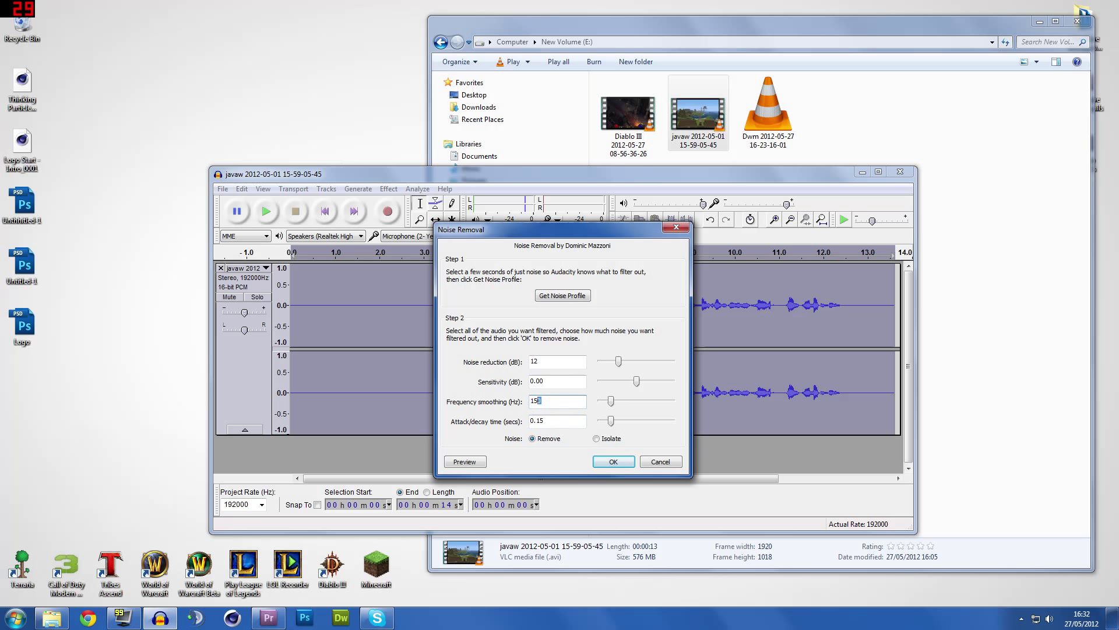
click(559, 381)
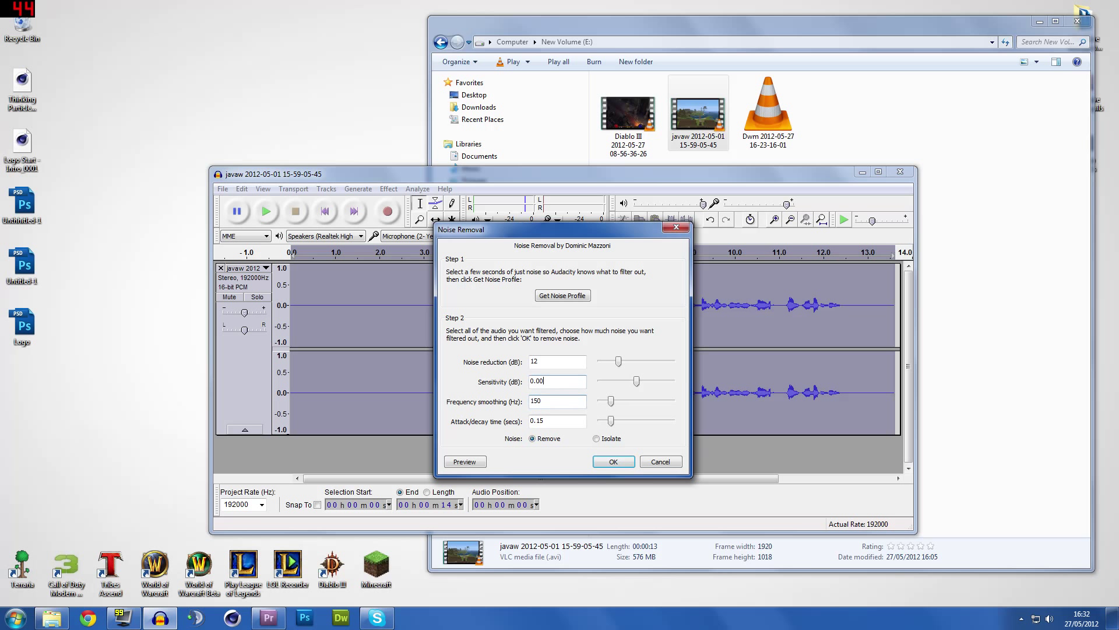
click(660, 462)
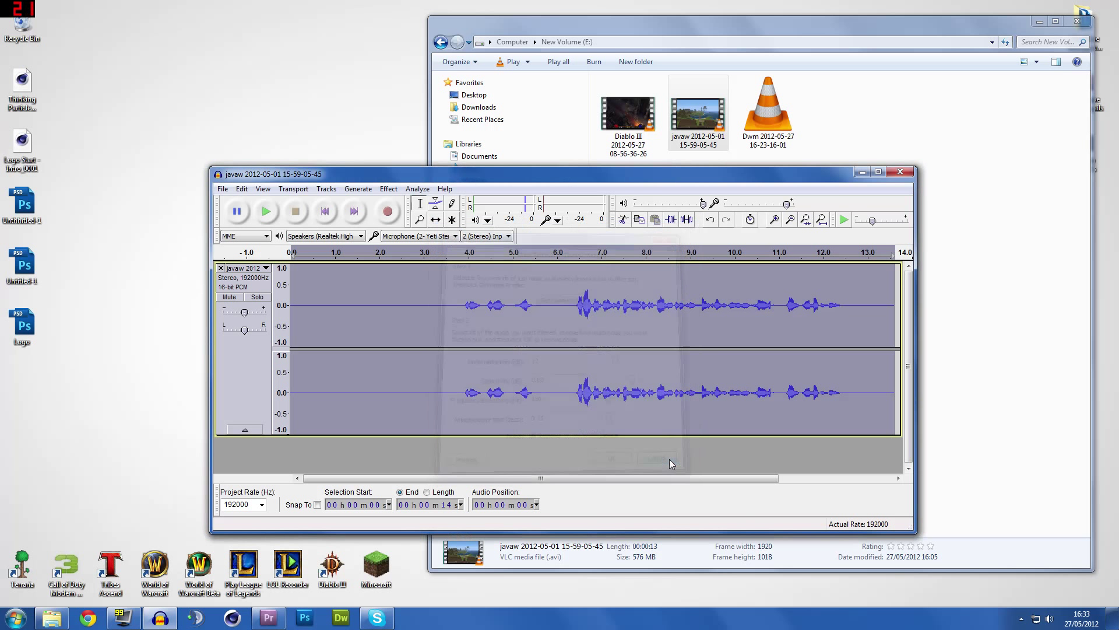